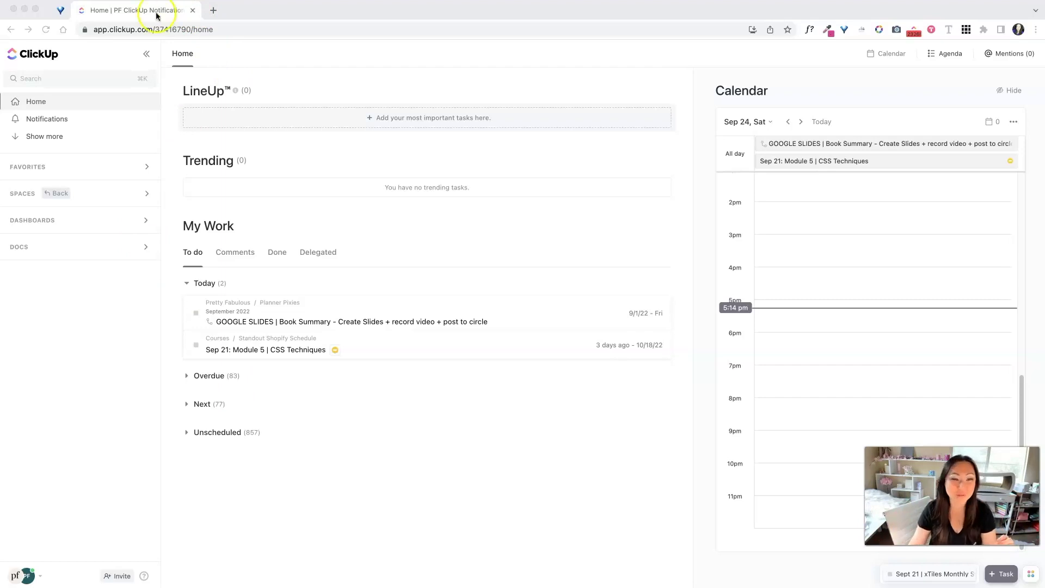
- Create a new Space named "Weekly To Do List"
{"action": "left_click", "coordinate": [21, 196]}
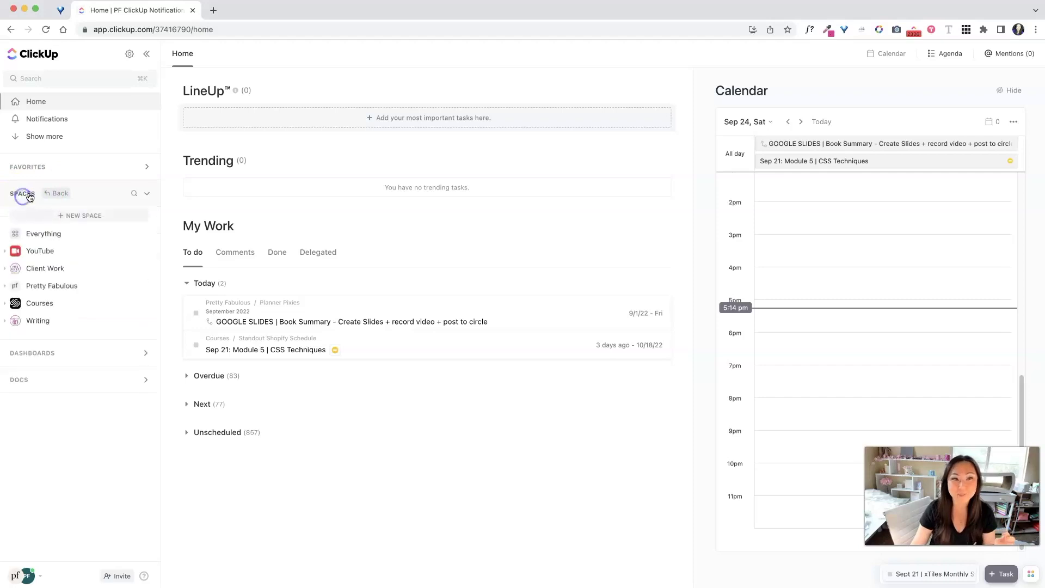
{"action": "left_click", "coordinate": [105, 215]}
{"action": "left_click", "coordinate": [433, 251]}
{"action": "type", "text": "Weekl"}
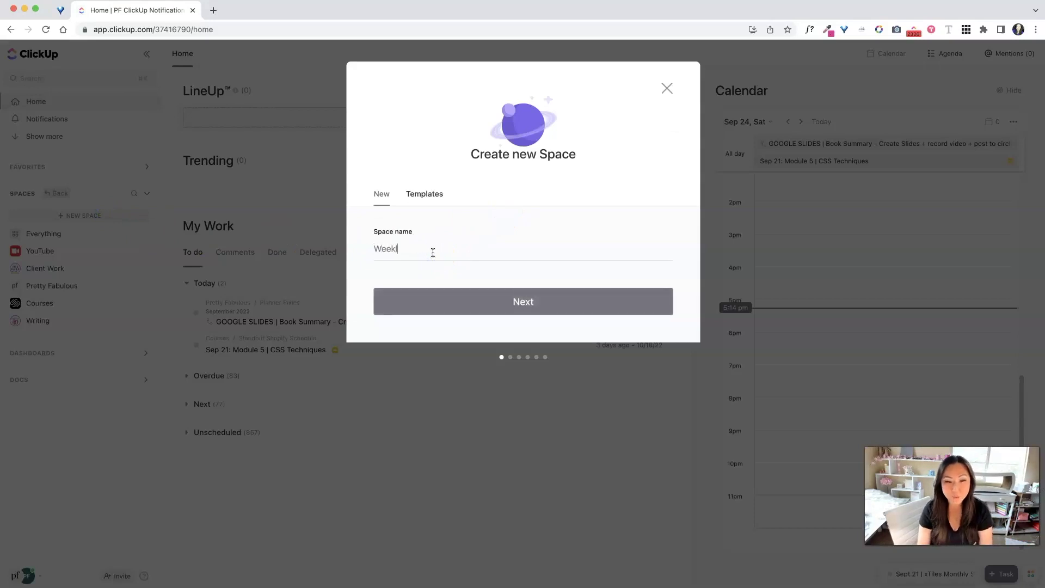
{"action": "type", "text": "y To Do List"}
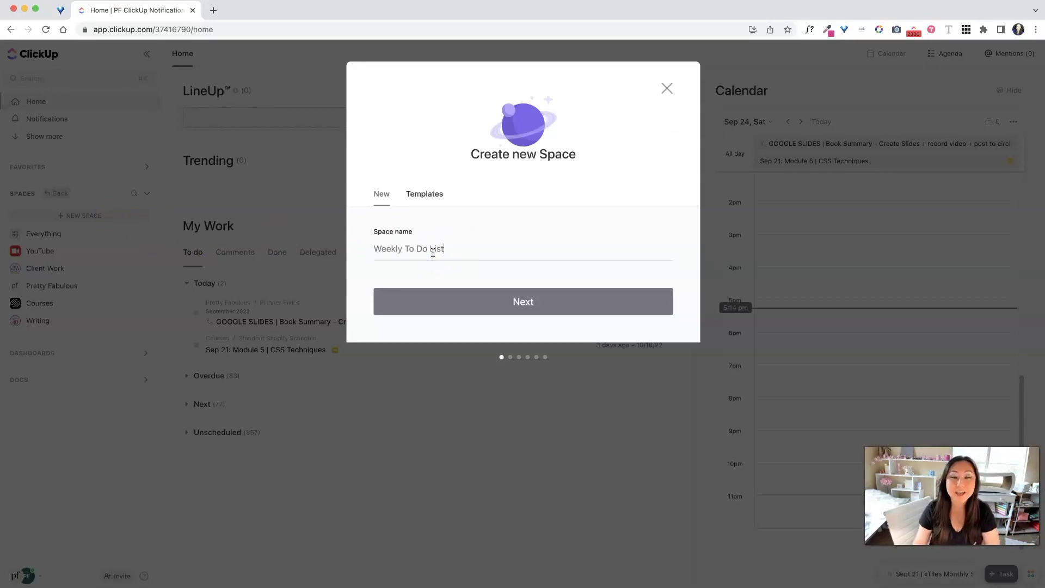
{"action": "left_click", "coordinate": [504, 301]}
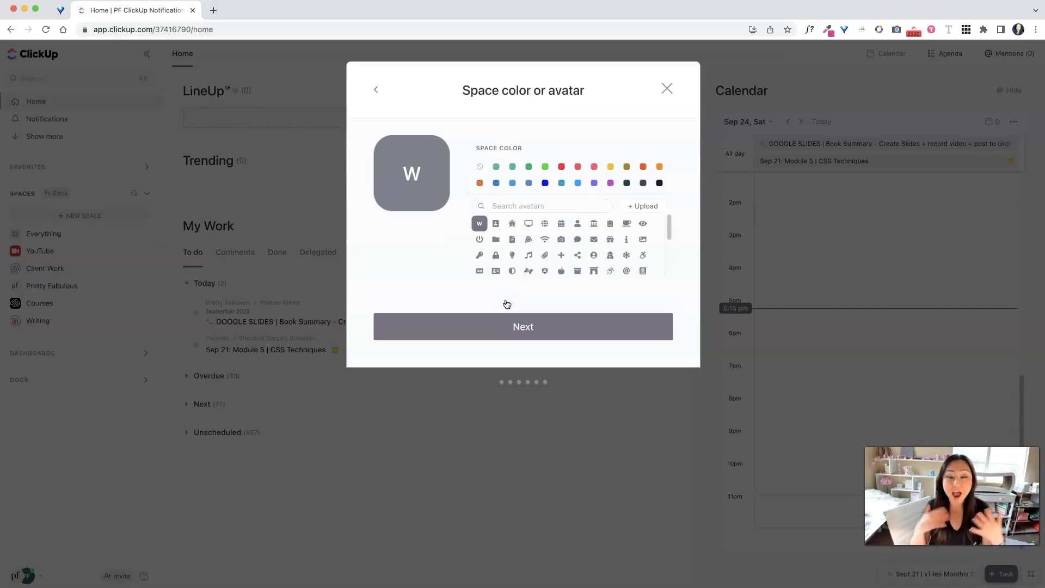
- Give the Space a dark teal color and calendar avatar, and share it with the PF ClickUp Notifications Workspace
{"action": "left_click", "coordinate": [644, 206]}
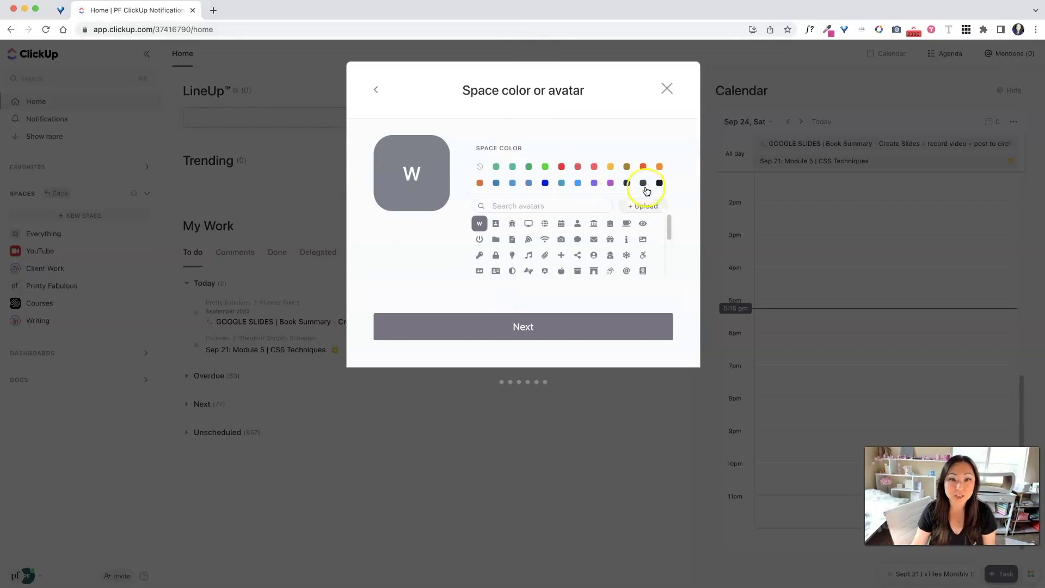
{"action": "left_click", "coordinate": [627, 183]}
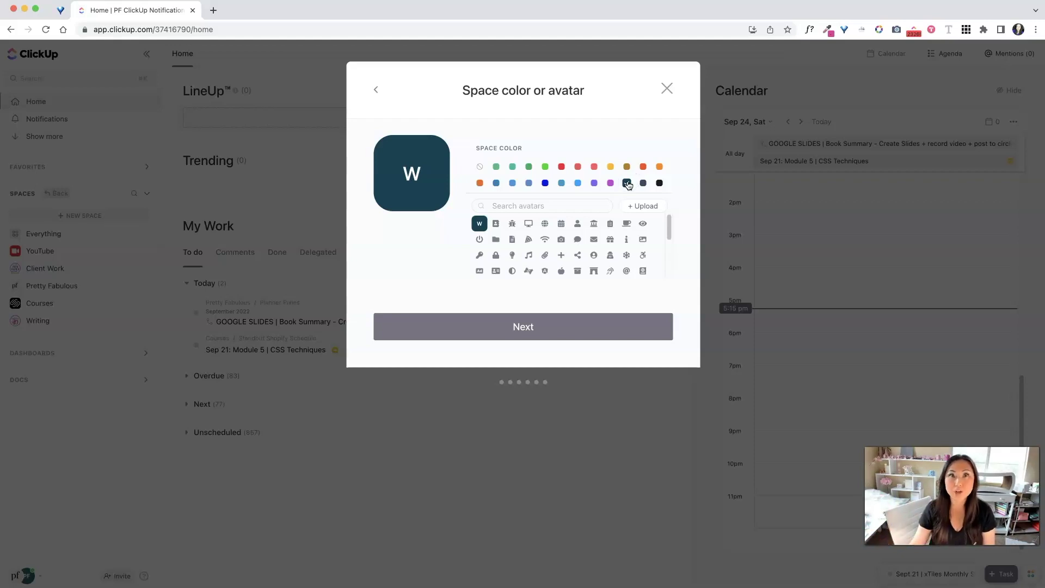
{"action": "left_click", "coordinate": [561, 224]}
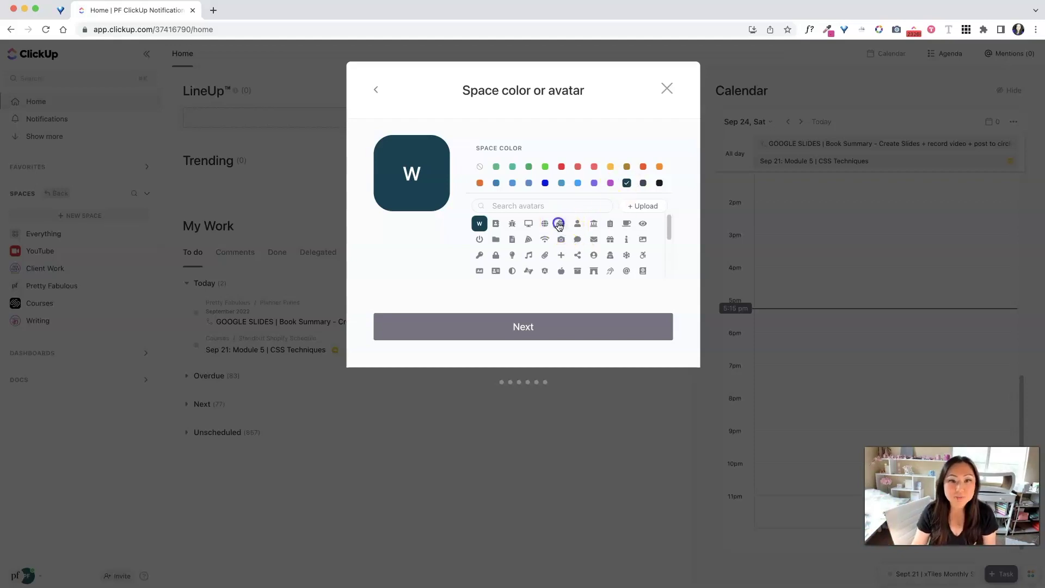
{"action": "left_click", "coordinate": [523, 326]}
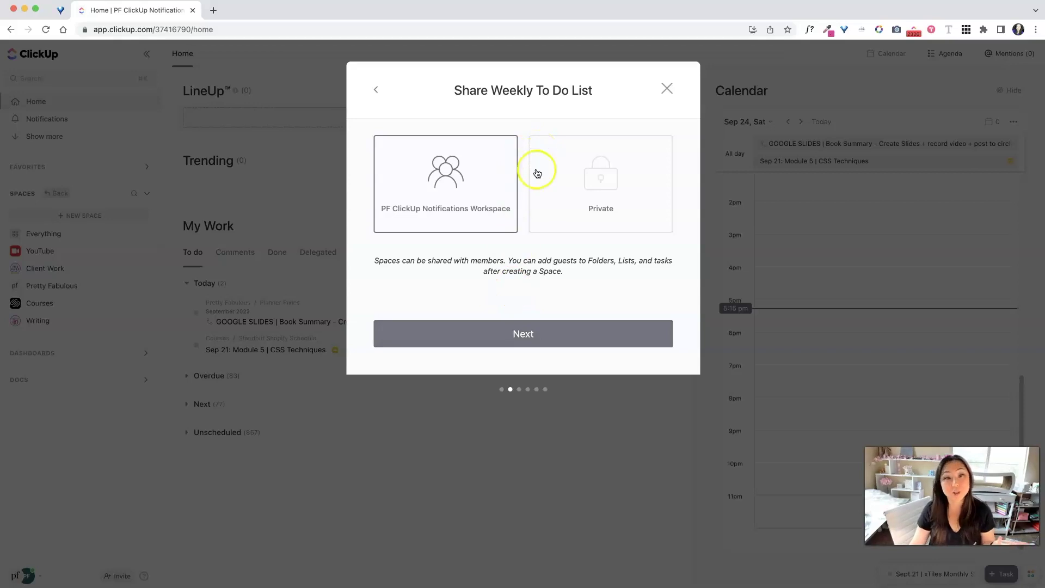
{"action": "left_click", "coordinate": [574, 339]}
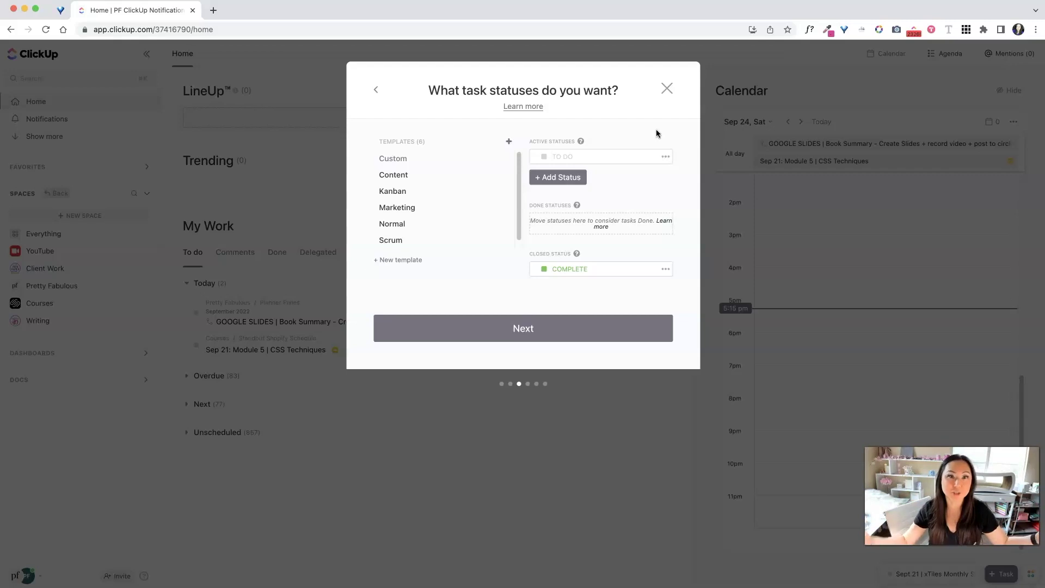
- Create a new task status template named "Weekly Days"
{"action": "left_click", "coordinate": [550, 233]}
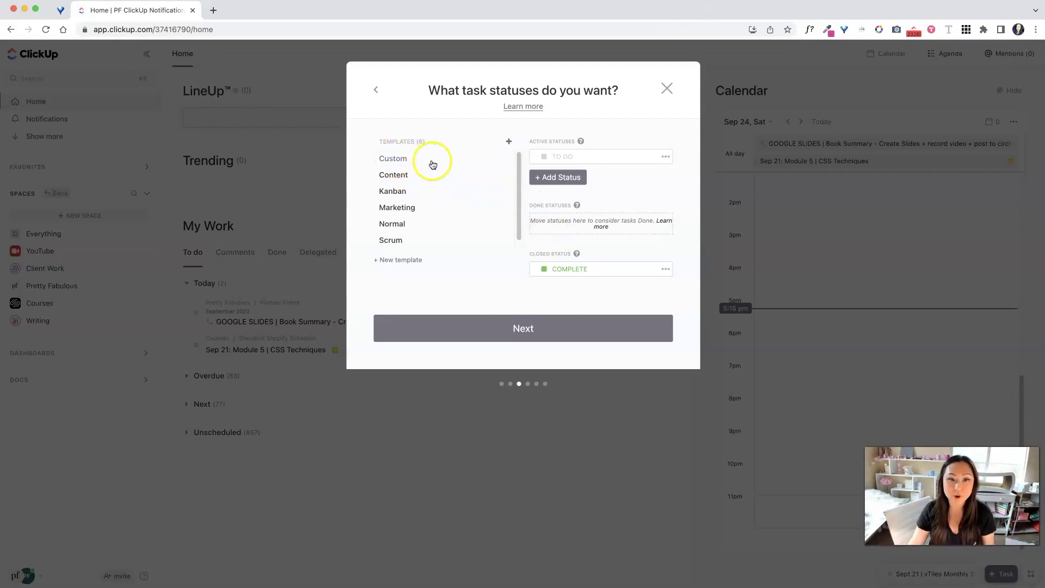
{"action": "left_click", "coordinate": [508, 141]}
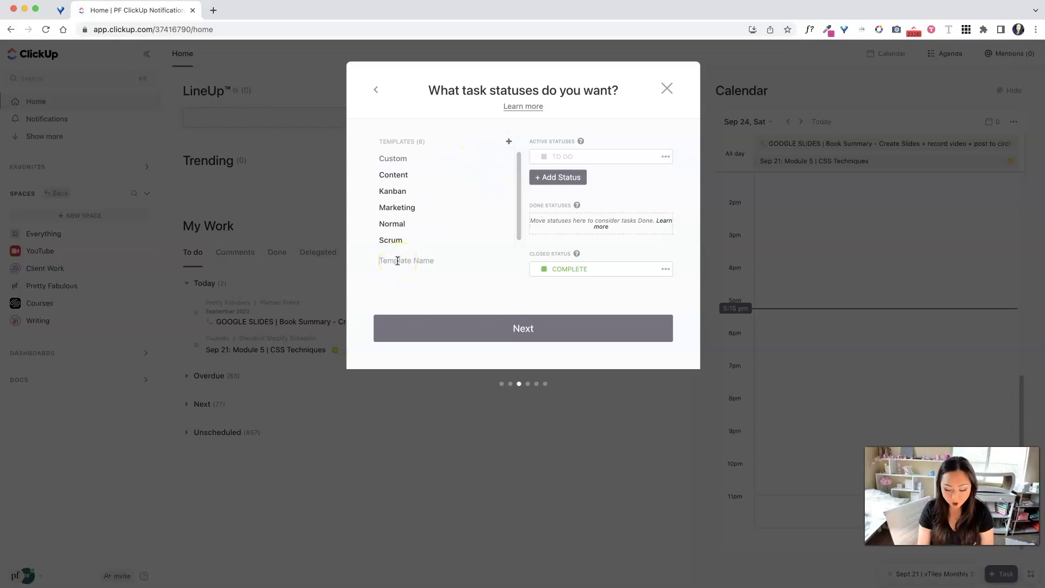
{"action": "type", "text": "Weekly Days"}
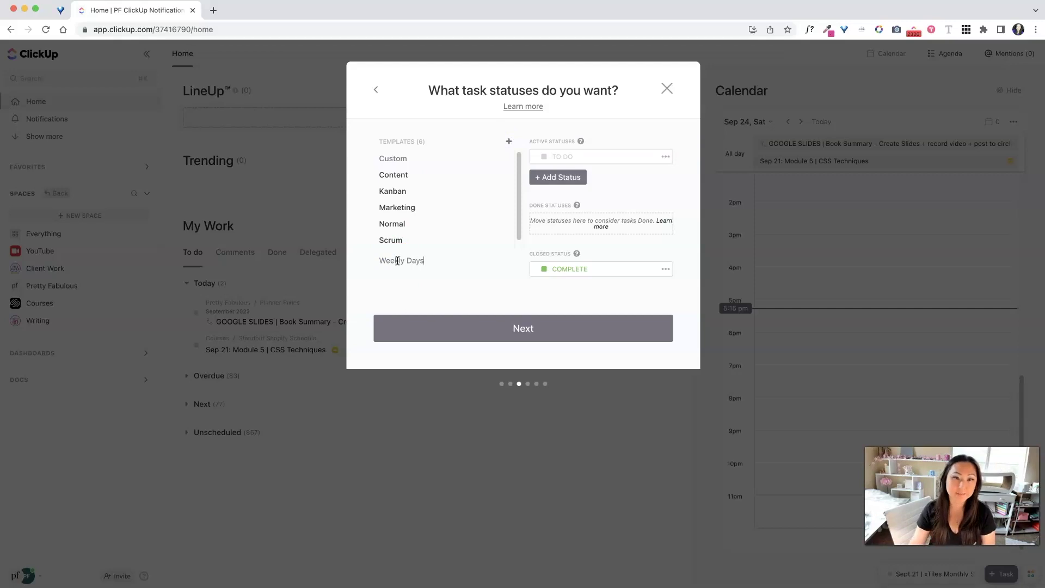
{"action": "left_click", "coordinate": [445, 259]}
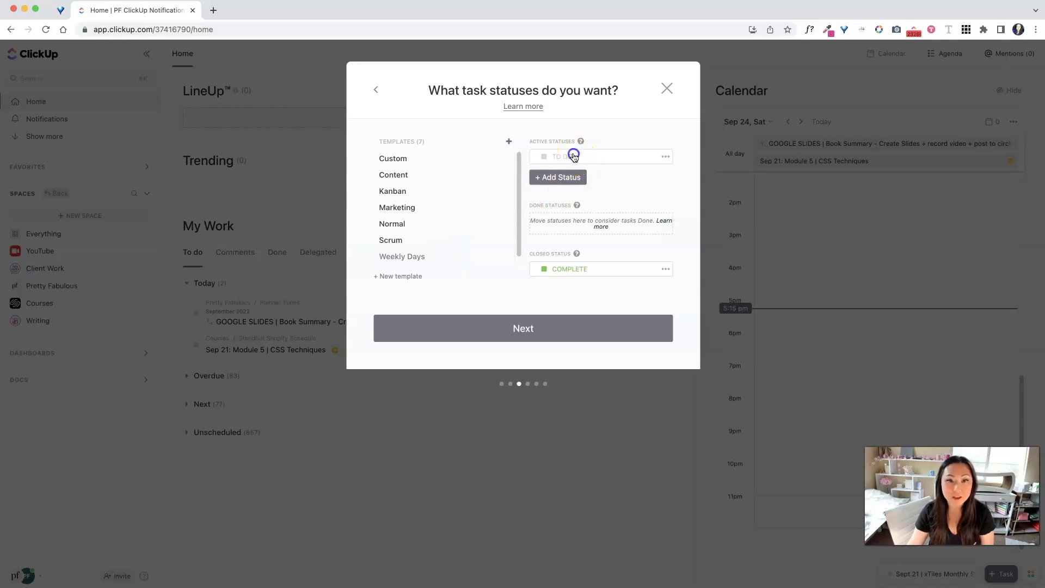
- Add MONDAY and TUESDAY as active statuses in the Weekly Days template, with TUESDAY in blue
{"action": "left_click", "coordinate": [567, 177]}
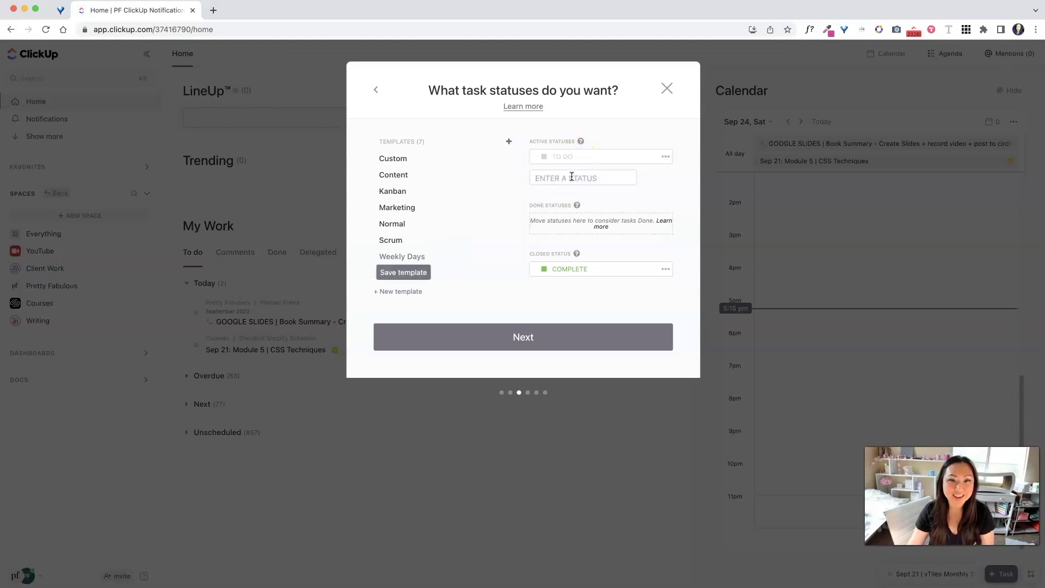
{"action": "type", "text": "MONDAY"}
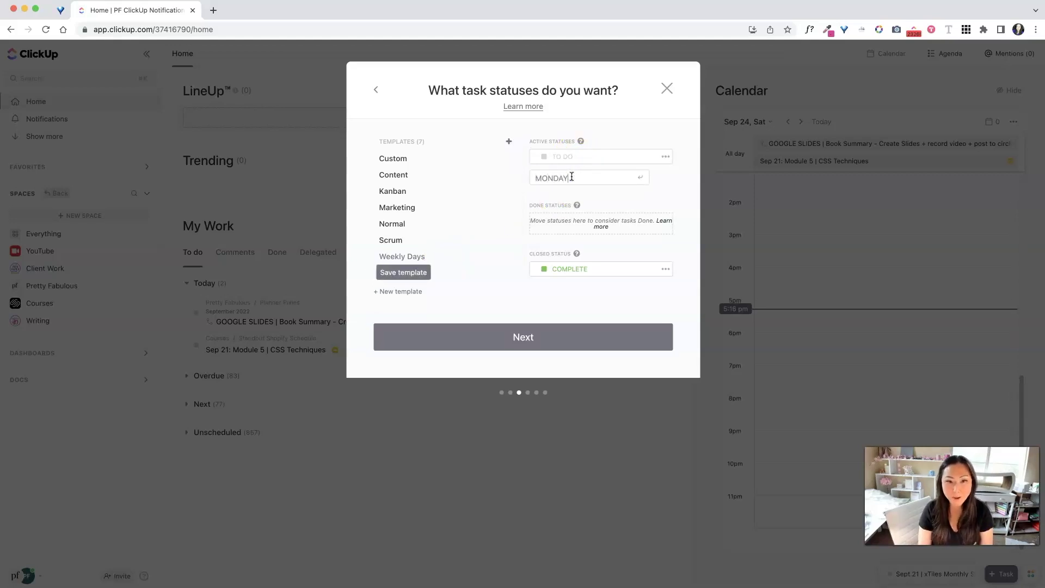
{"action": "key", "text": "Return"}
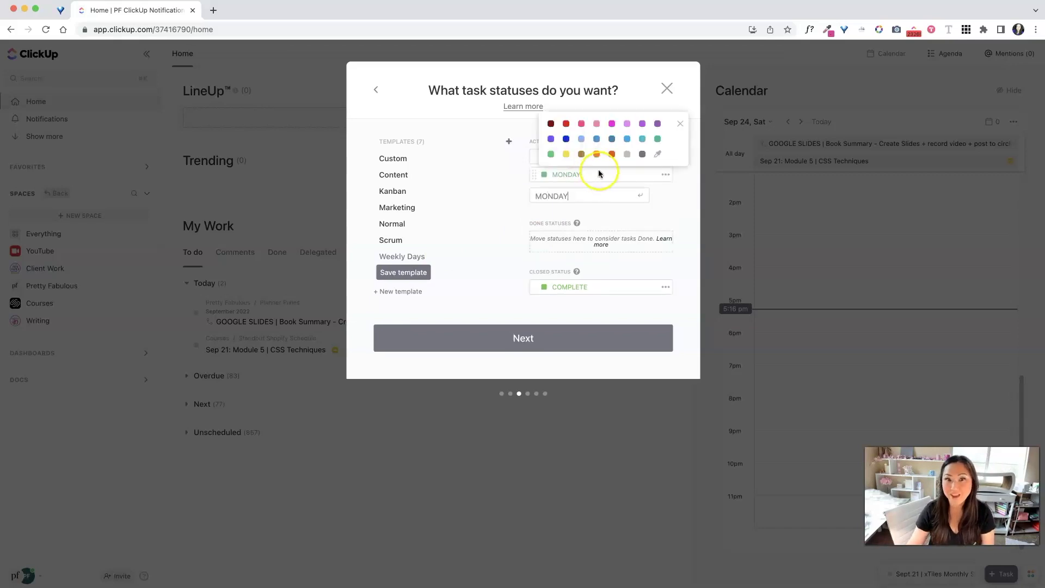
{"action": "left_click", "coordinate": [556, 195]}
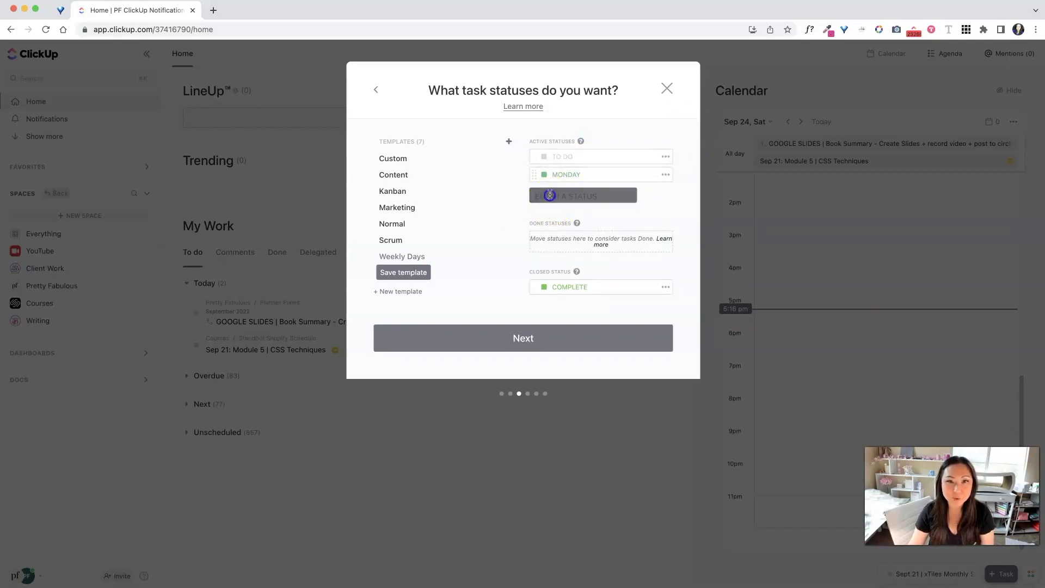
{"action": "type", "text": "TUESDAY"}
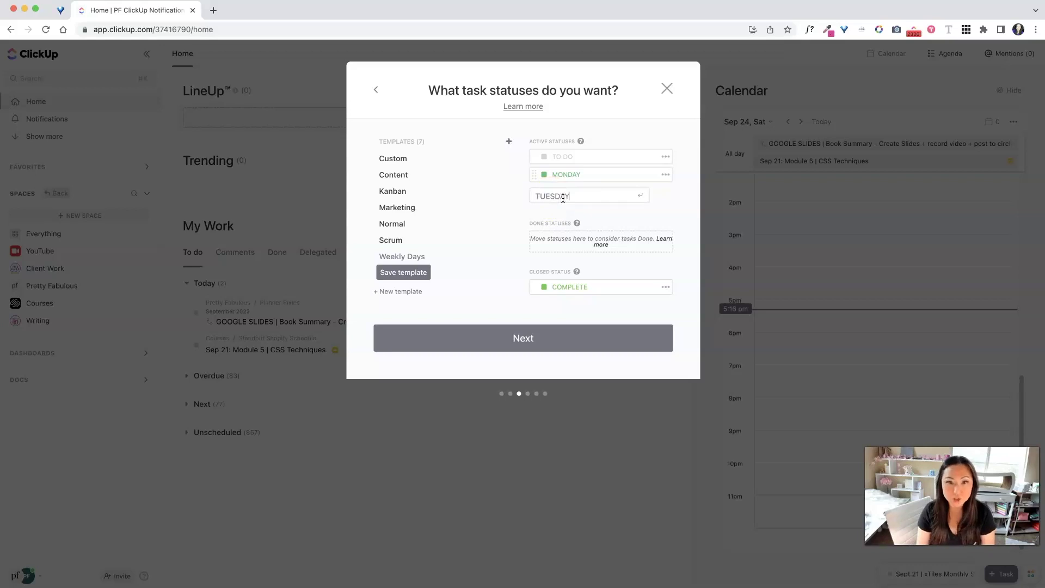
{"action": "key", "text": "Return"}
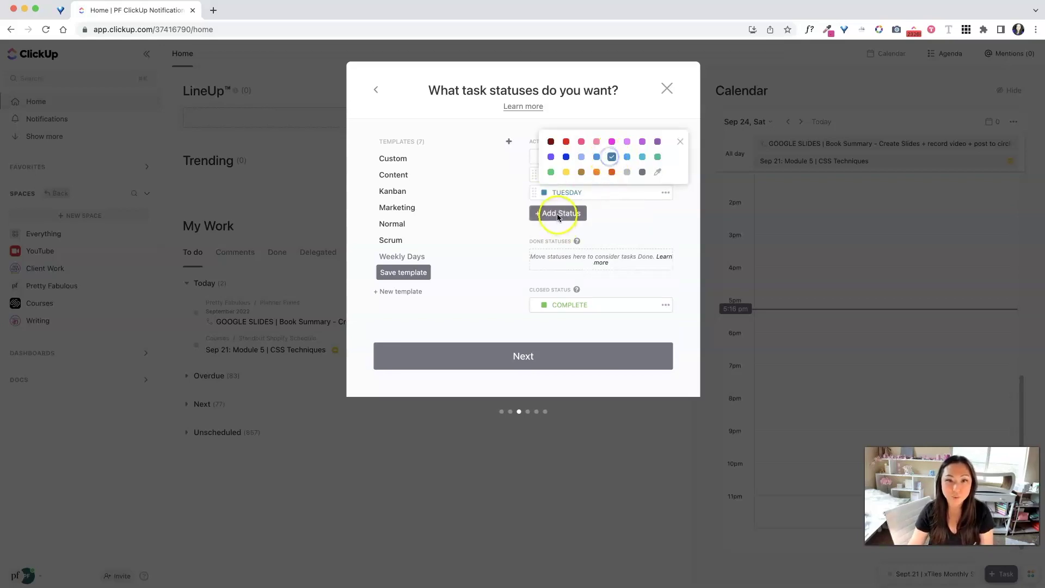
{"action": "left_click", "coordinate": [612, 157]}
- Add WEDNESDAY and THURSDAY as active statuses below TUESDAY
{"action": "left_click", "coordinate": [567, 214]}
{"action": "type", "text": "WEDNESDAY"}
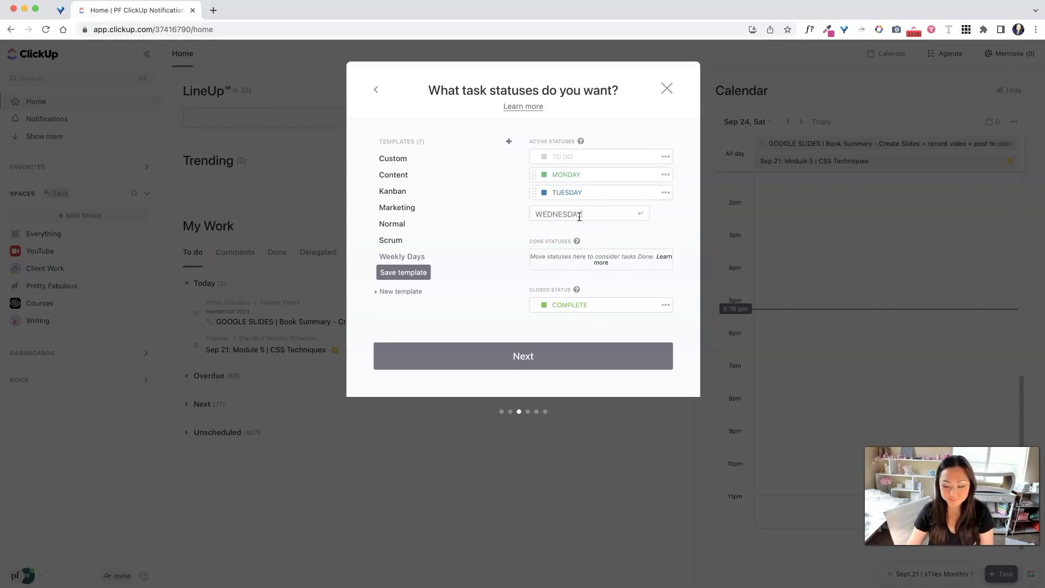
{"action": "key", "text": "Return"}
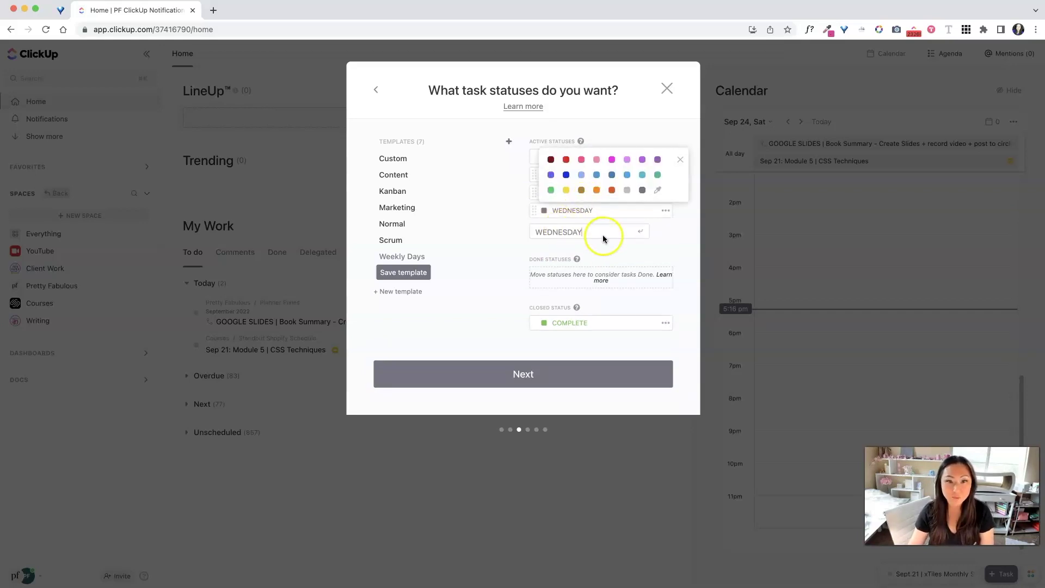
{"action": "left_click", "coordinate": [604, 233]}
{"action": "left_click", "coordinate": [580, 231]}
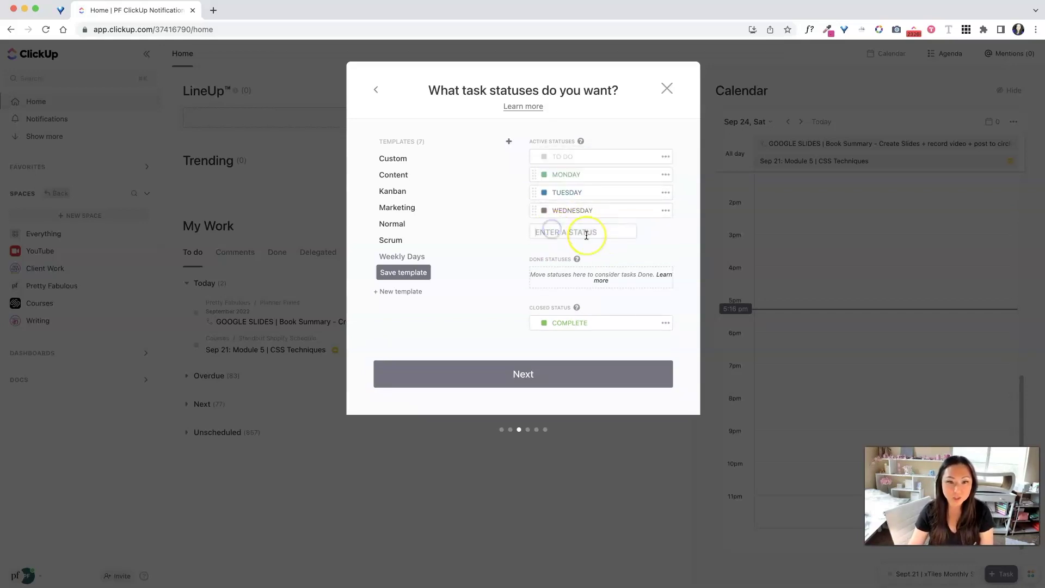
{"action": "type", "text": "THURSDAY"}
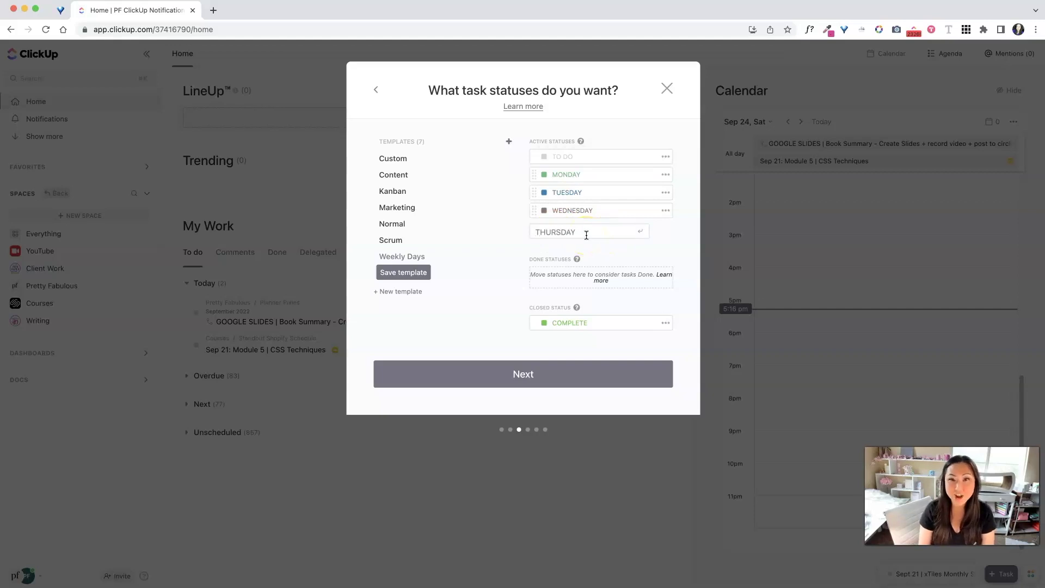
{"action": "key", "text": "Return"}
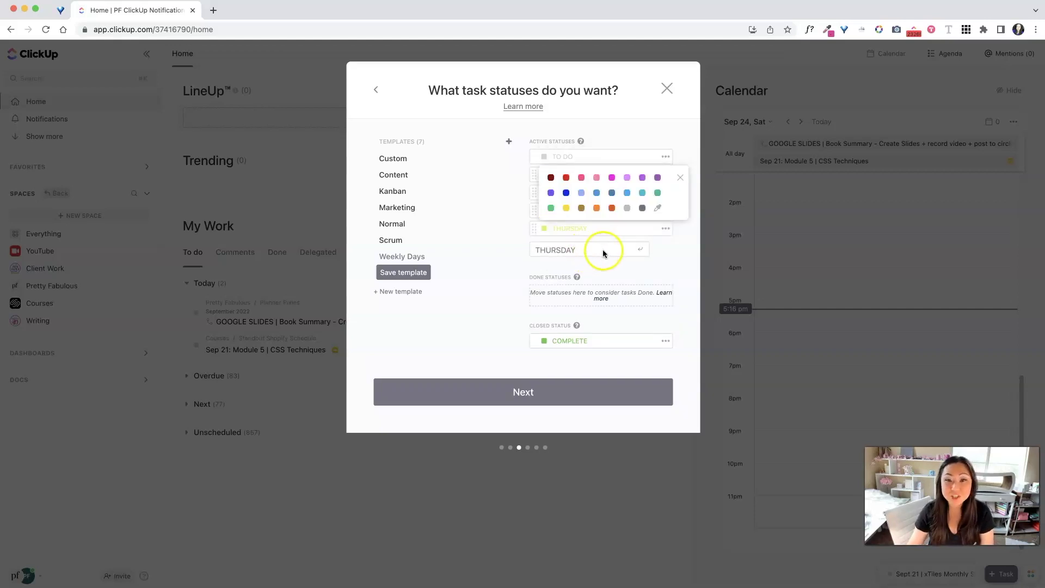
- Add FRIDAY, SATURDAY and SUNDAY to complete the active weekday statuses
{"action": "type", "text": "FRIDAY"}
{"action": "key", "text": "Return"}
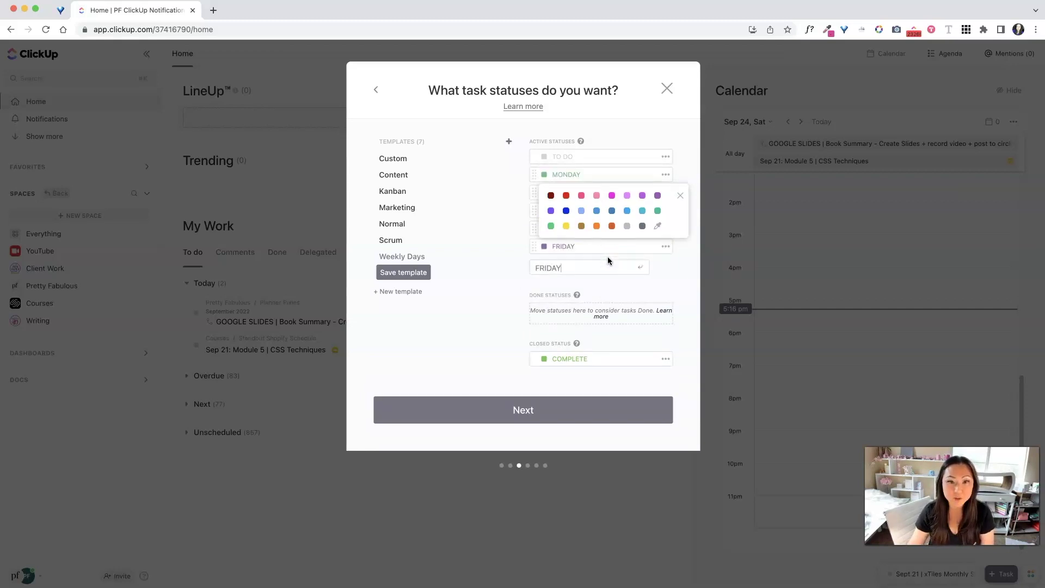
{"action": "type", "text": "SATURDAY"}
{"action": "key", "text": "Return"}
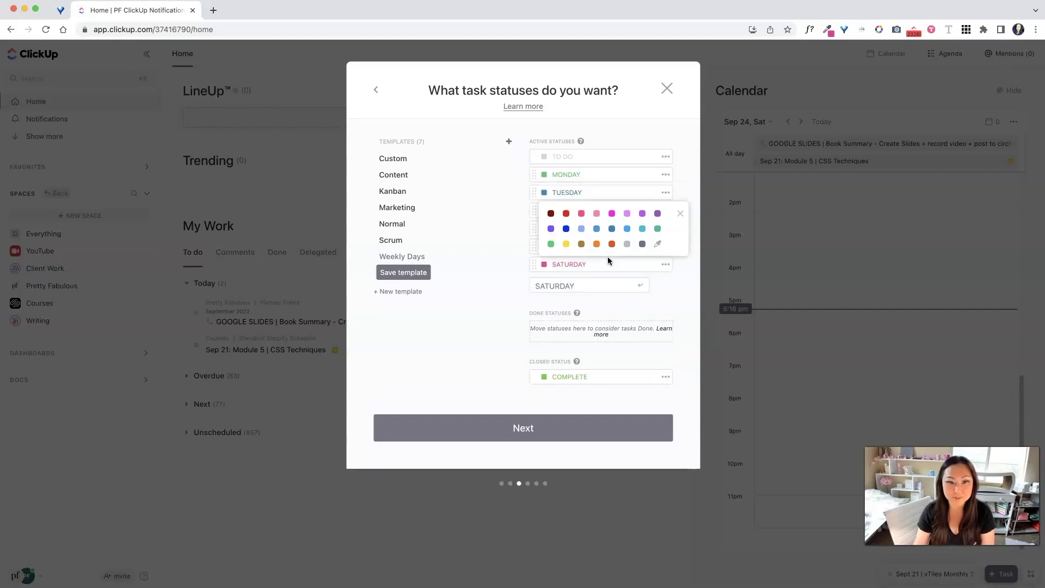
{"action": "type", "text": "SUNDAY"}
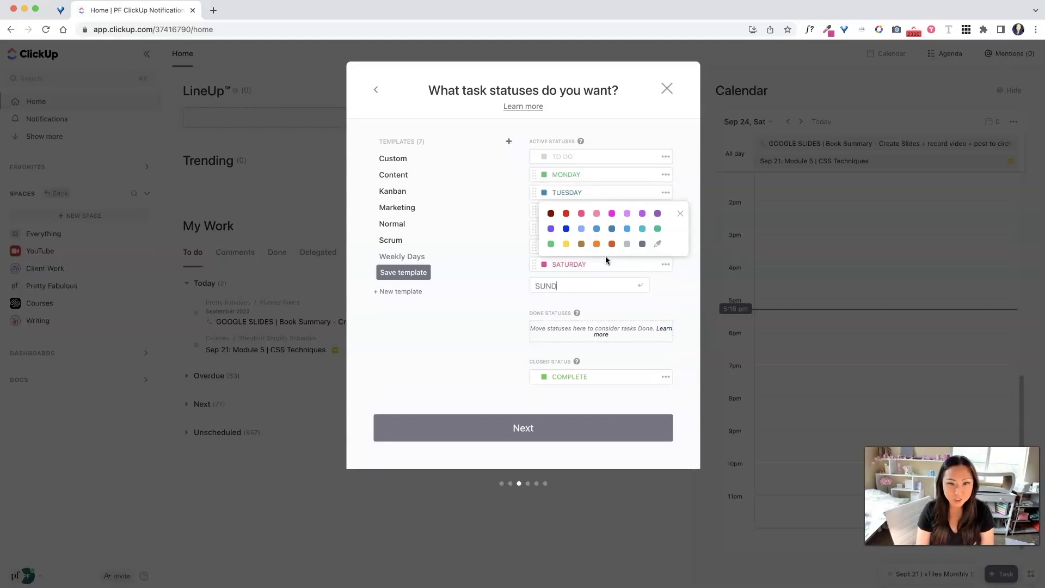
{"action": "key", "text": "Return"}
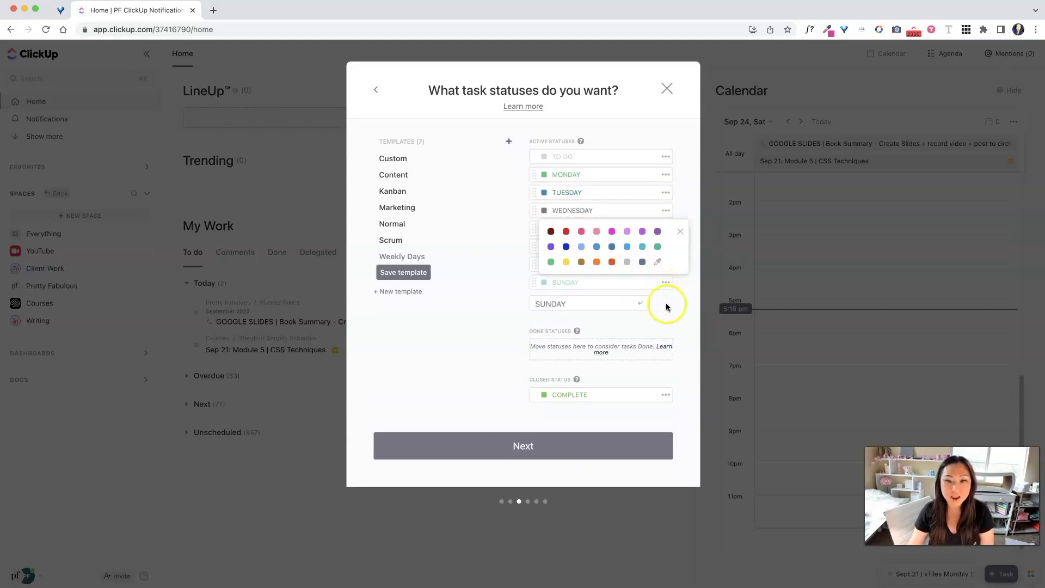
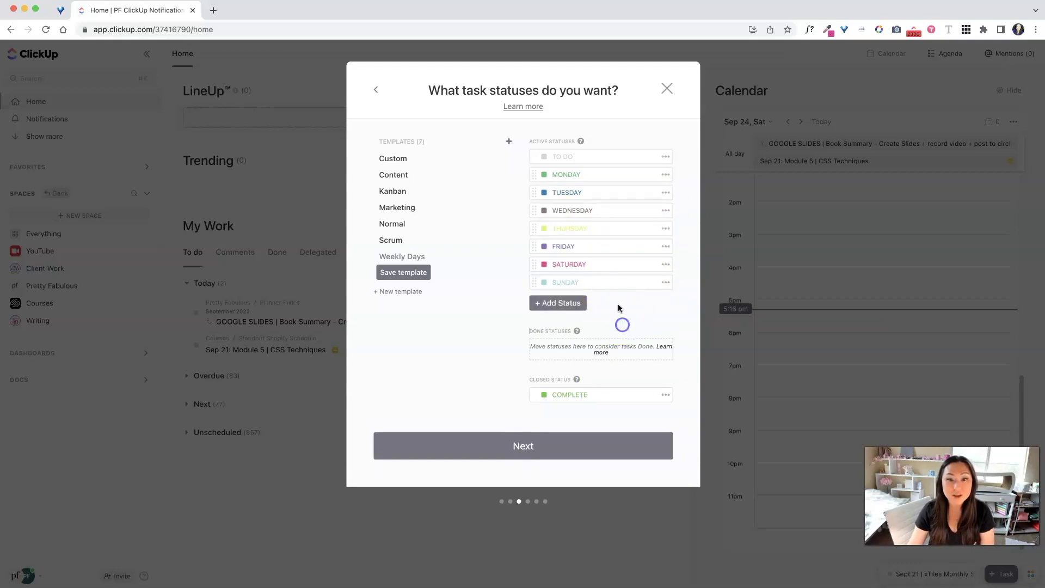
- Change the color of the SUNDAY and WEDNESDAY statuses to light purple
{"action": "left_click", "coordinate": [607, 281]}
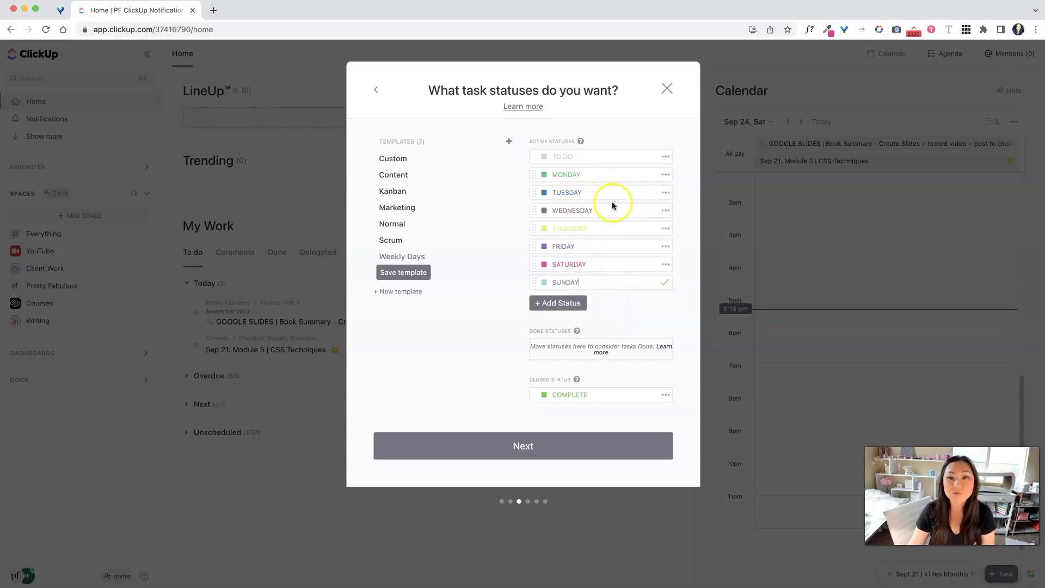
{"action": "left_click", "coordinate": [645, 210]}
{"action": "left_click", "coordinate": [626, 233]}
{"action": "left_click", "coordinate": [638, 295]}
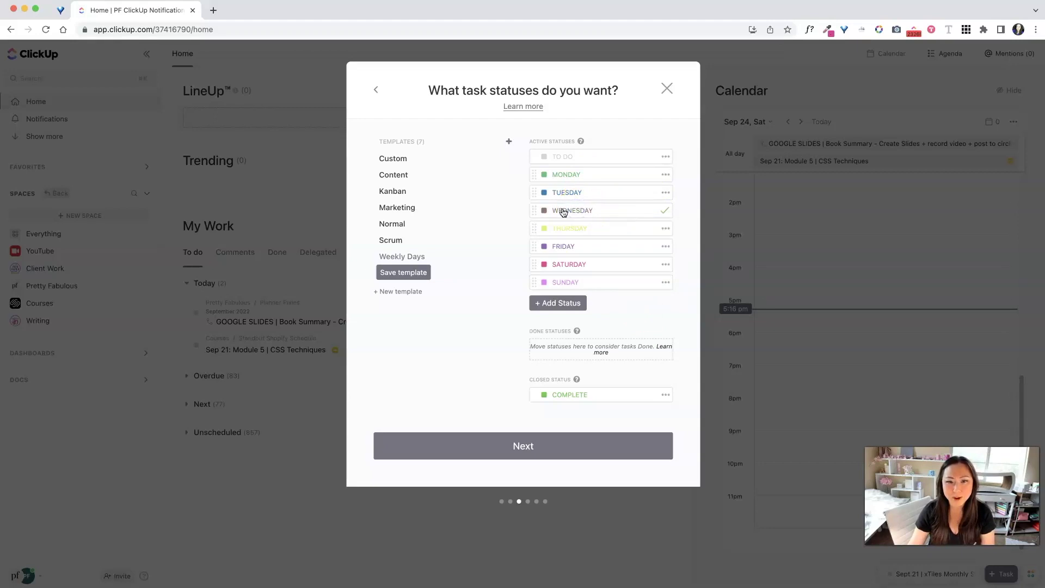
{"action": "left_click", "coordinate": [544, 210]}
{"action": "left_click", "coordinate": [627, 159]}
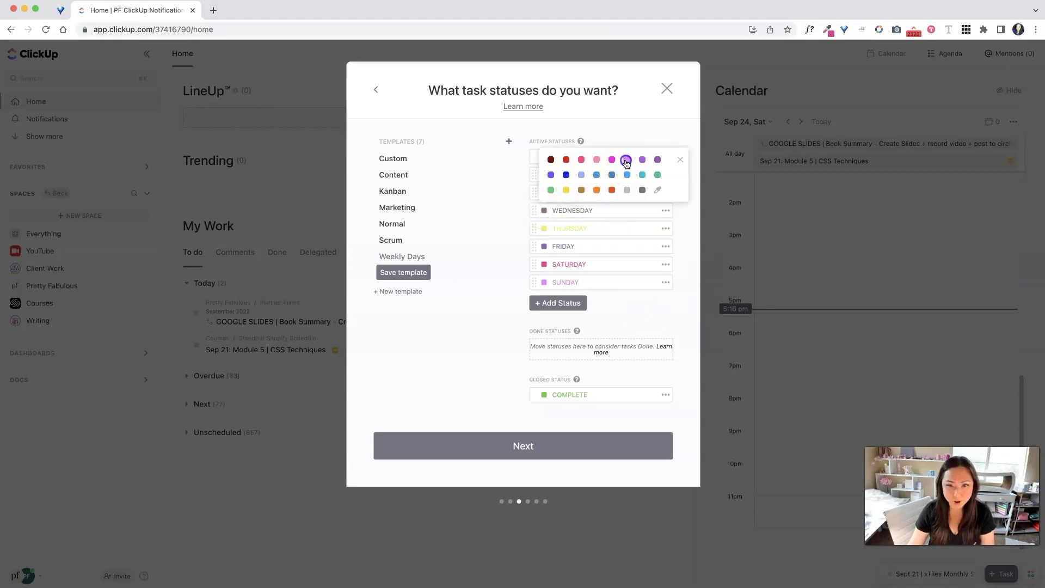
{"action": "left_click", "coordinate": [604, 302]}
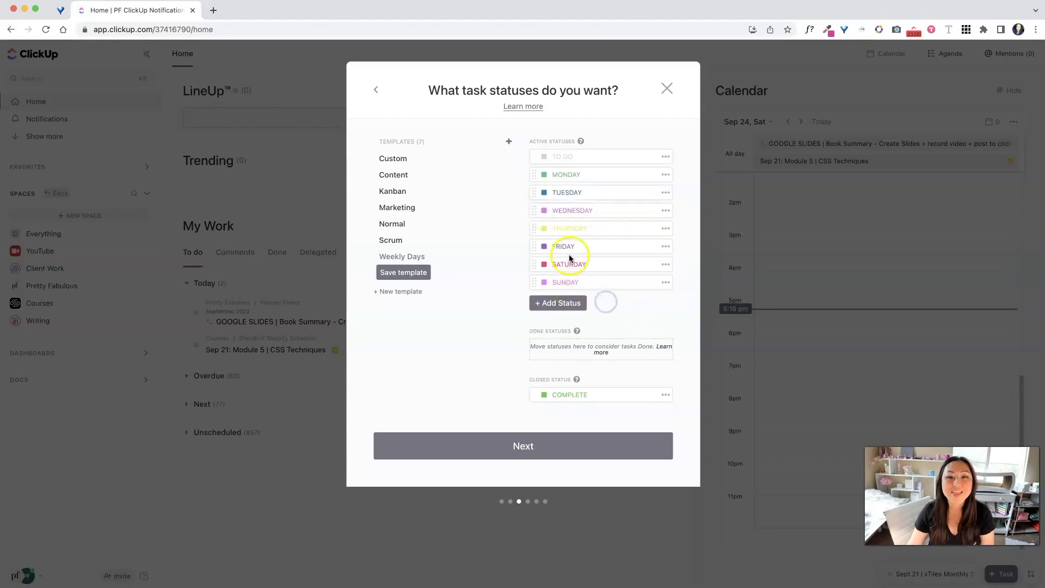
- Change the color of the THURSDAY status to dark blue
{"action": "left_click", "coordinate": [574, 228]}
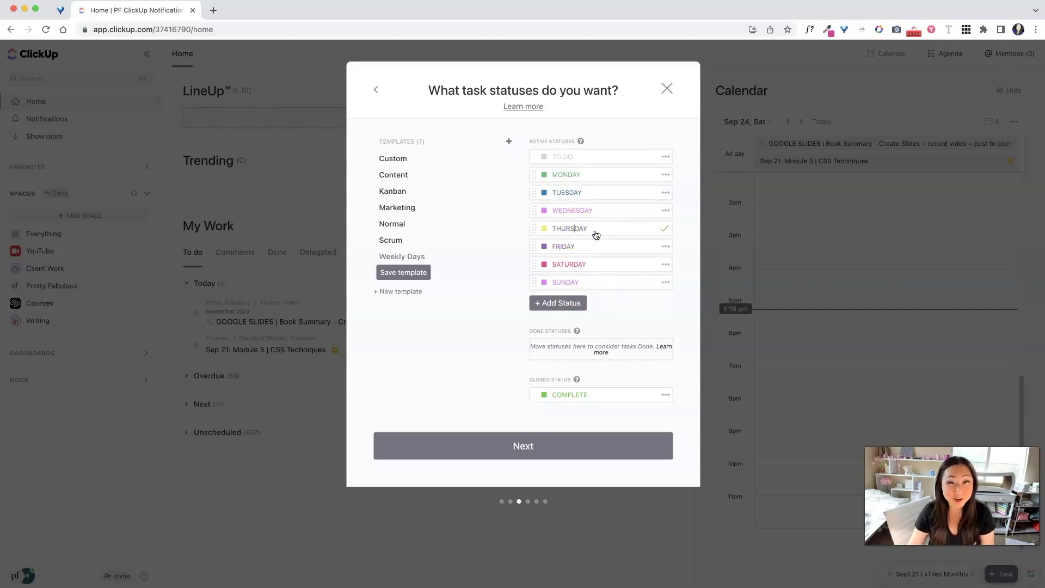
{"action": "left_click", "coordinate": [569, 229]}
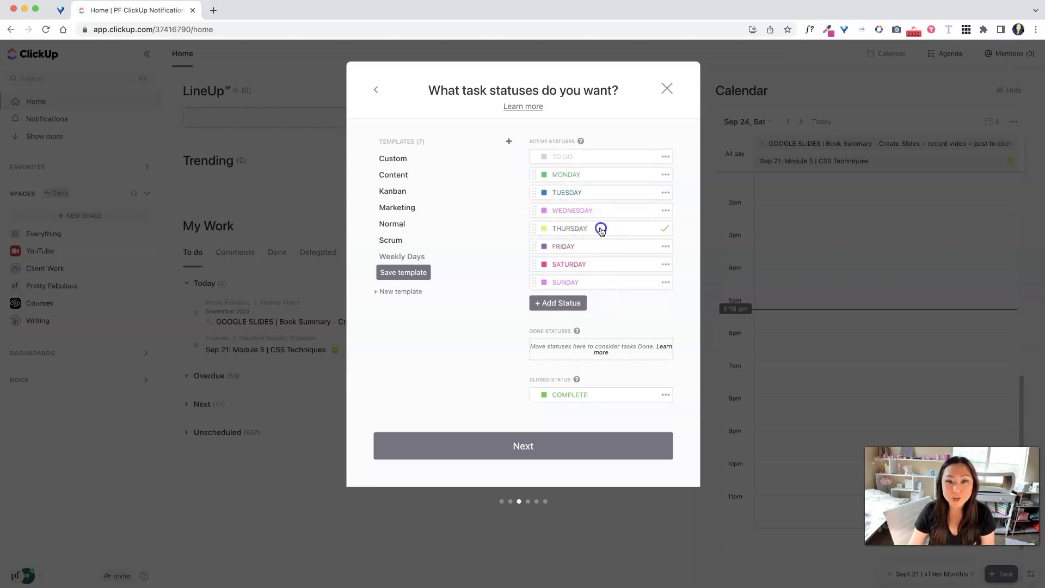
{"action": "left_click", "coordinate": [544, 228]}
{"action": "left_click", "coordinate": [567, 194]}
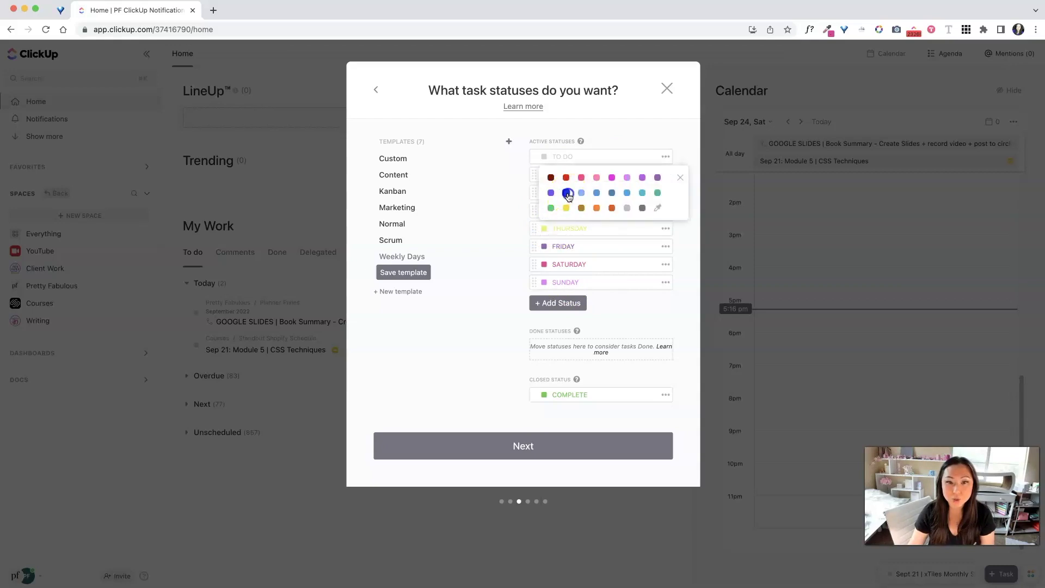
{"action": "left_click", "coordinate": [615, 321]}
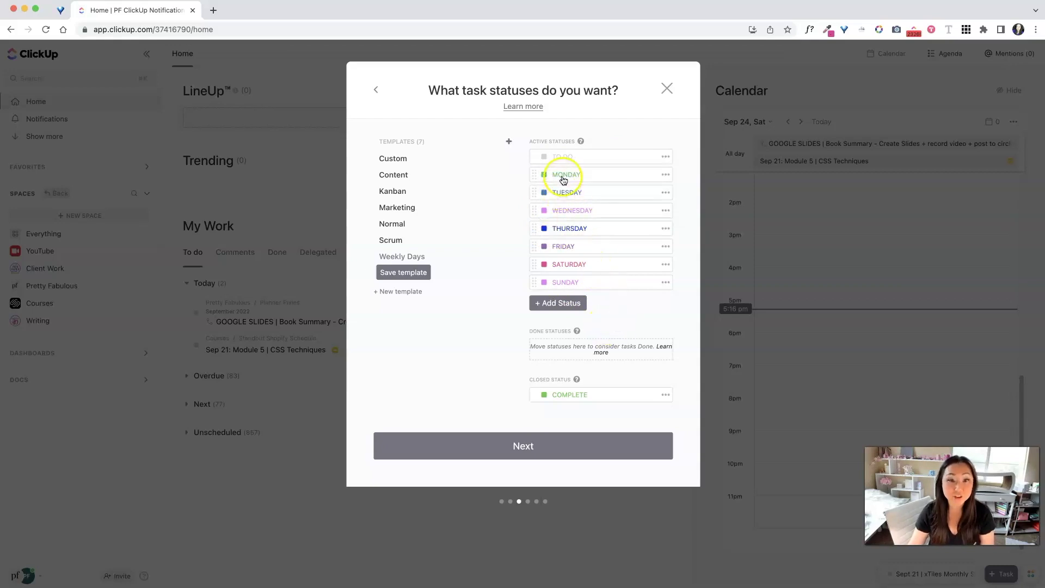
- Change the color of the FRIDAY status to a brighter purple
{"action": "left_click", "coordinate": [565, 192]}
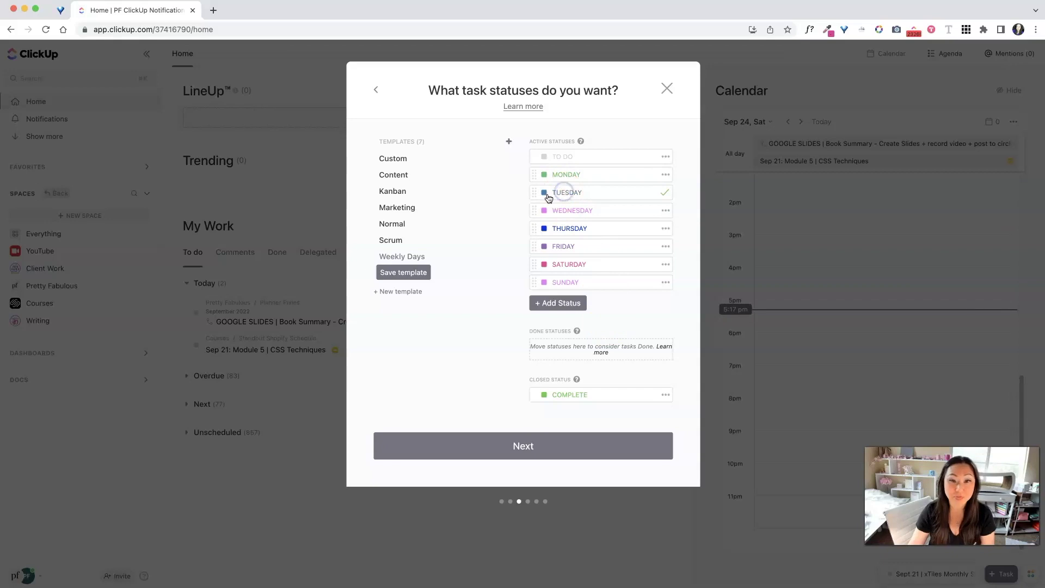
{"action": "left_click", "coordinate": [544, 247]}
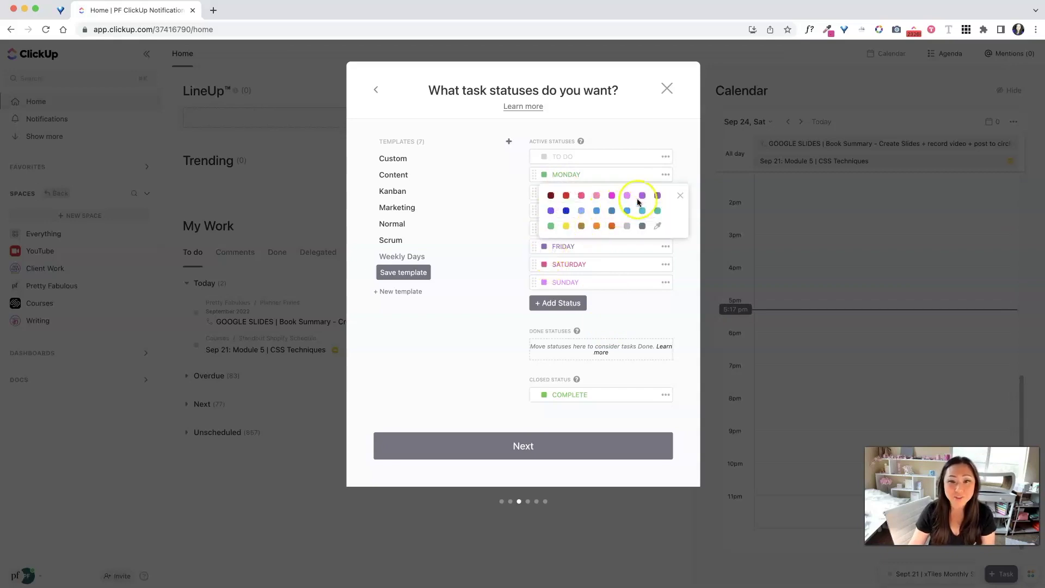
{"action": "left_click", "coordinate": [642, 196]}
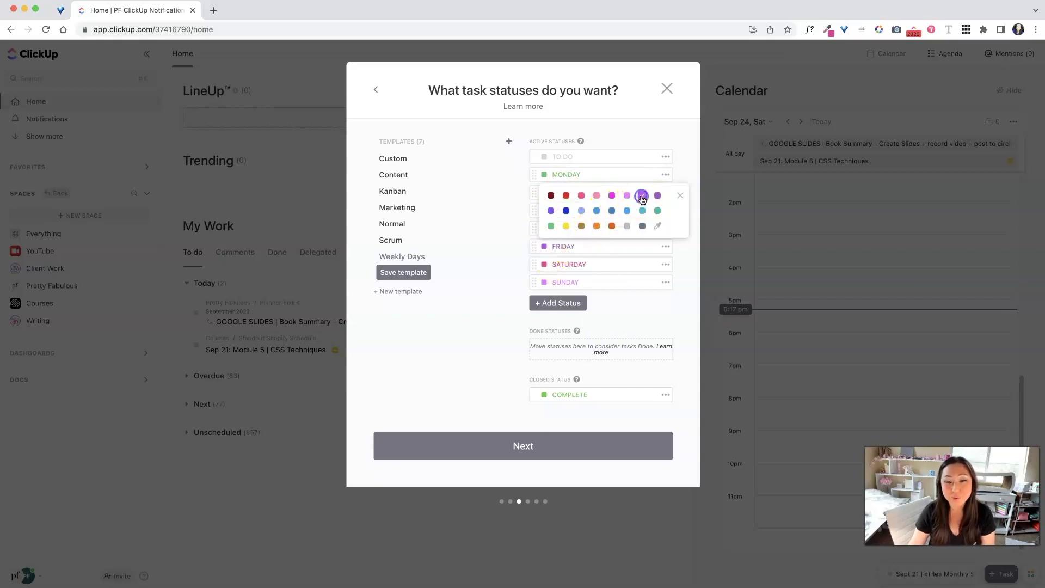
{"action": "left_click", "coordinate": [630, 305]}
- Change the color of the SUNDAY status to teal green
{"action": "left_click", "coordinate": [544, 283]}
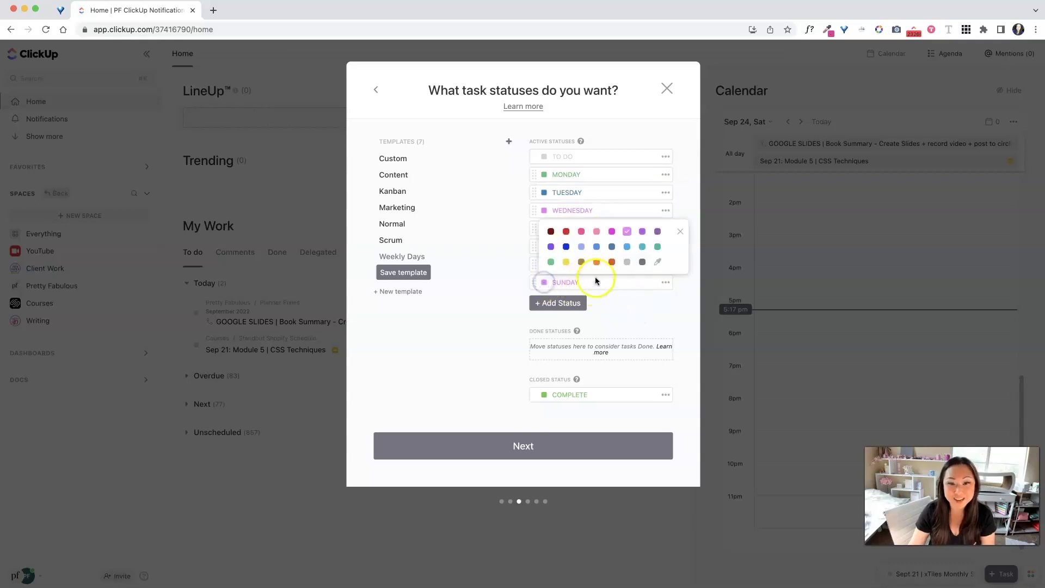
{"action": "left_click", "coordinate": [657, 248]}
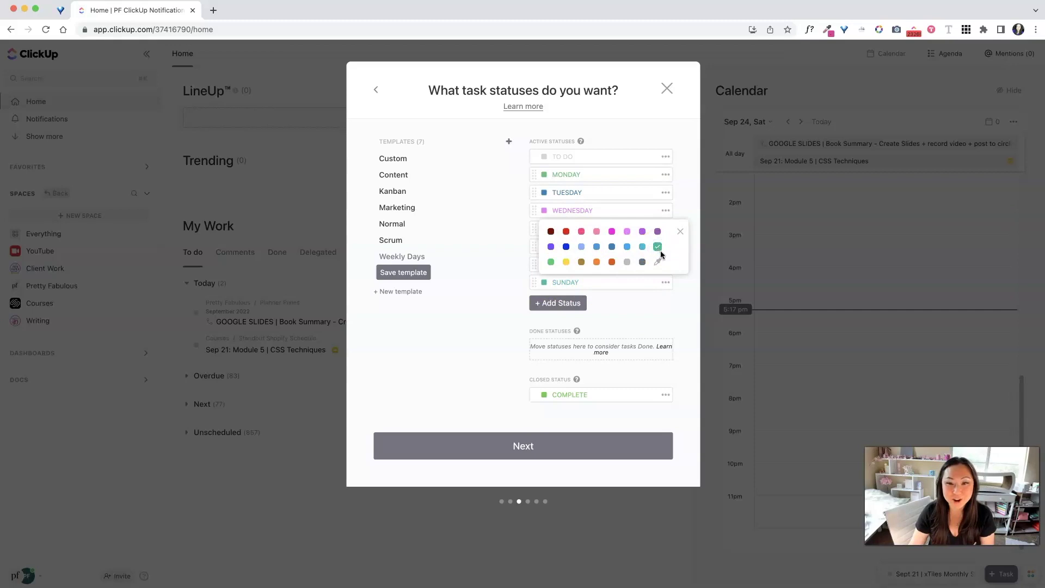
{"action": "left_click", "coordinate": [642, 317]}
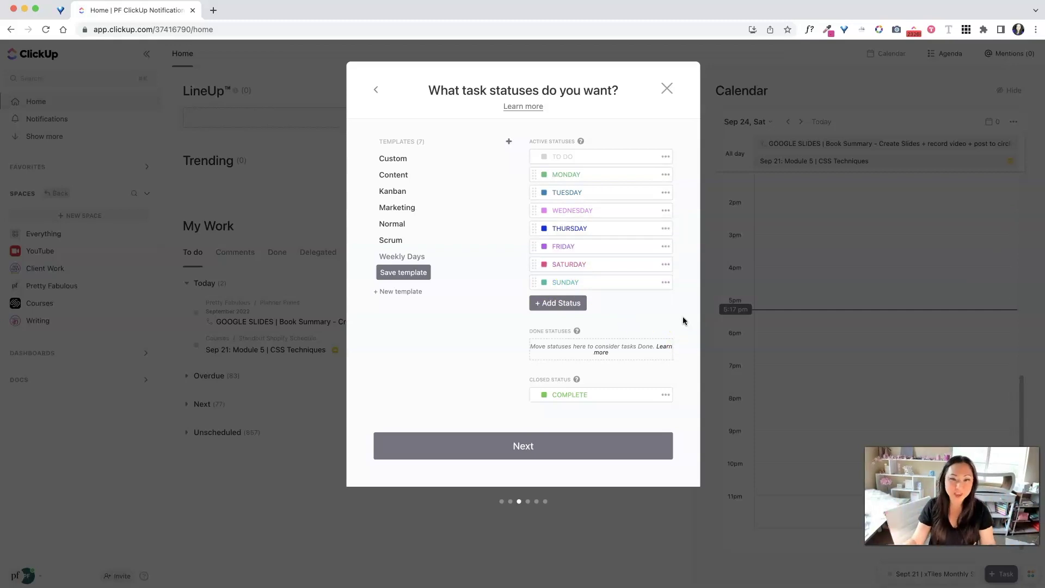
- Accept the task statuses and continue to the ClickApps settings
{"action": "left_click", "coordinate": [551, 160]}
{"action": "left_click", "coordinate": [567, 156]}
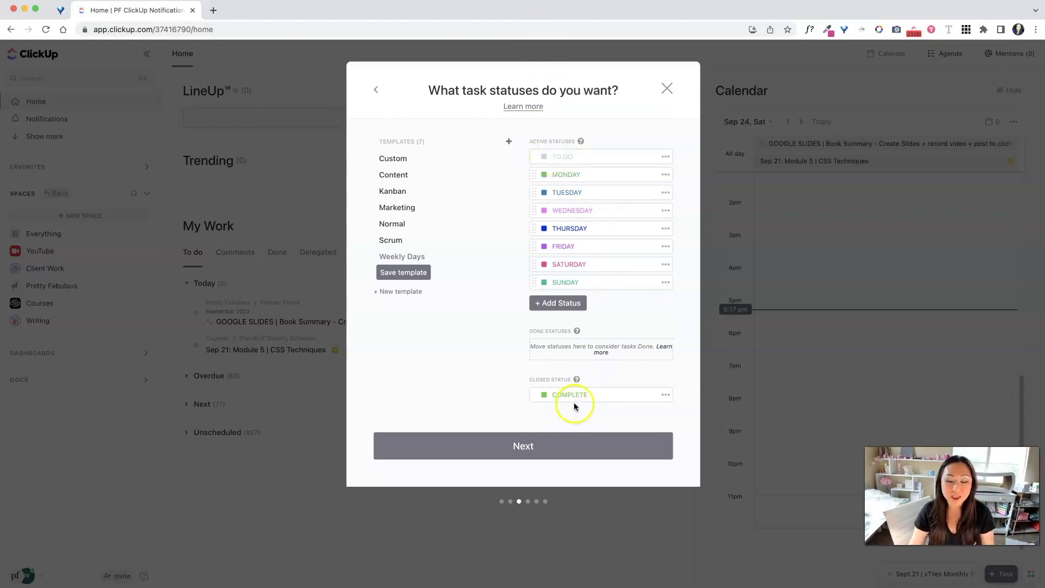
{"action": "left_click", "coordinate": [533, 445]}
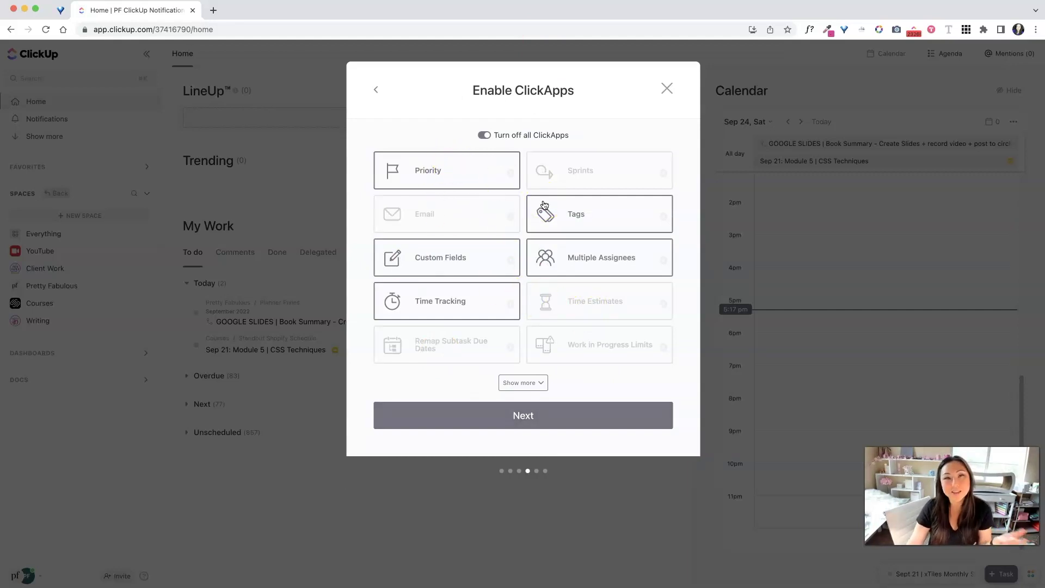
- Turn off the Priority, Tags, Multiple Assignees, Custom Fields and Time Tracking ClickApps and continue to the default view settings
{"action": "left_click", "coordinate": [476, 172]}
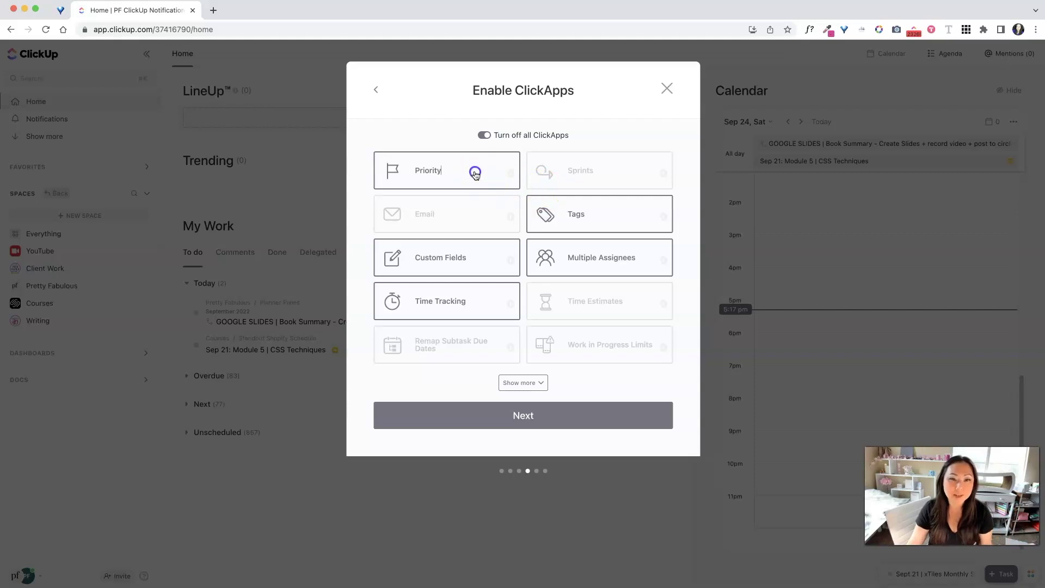
{"action": "left_click", "coordinate": [590, 227]}
{"action": "left_click", "coordinate": [596, 256]}
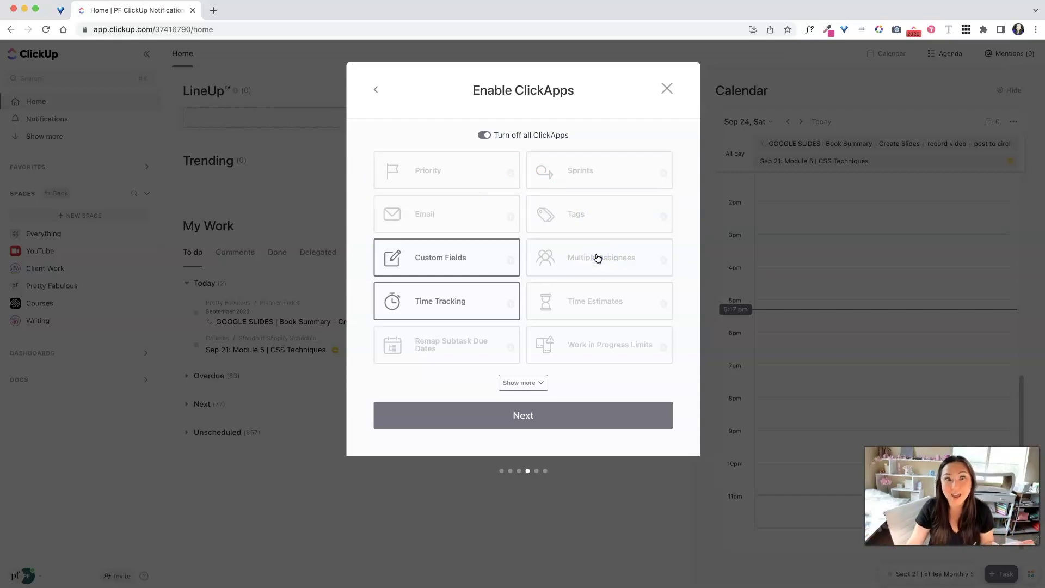
{"action": "left_click", "coordinate": [435, 257]}
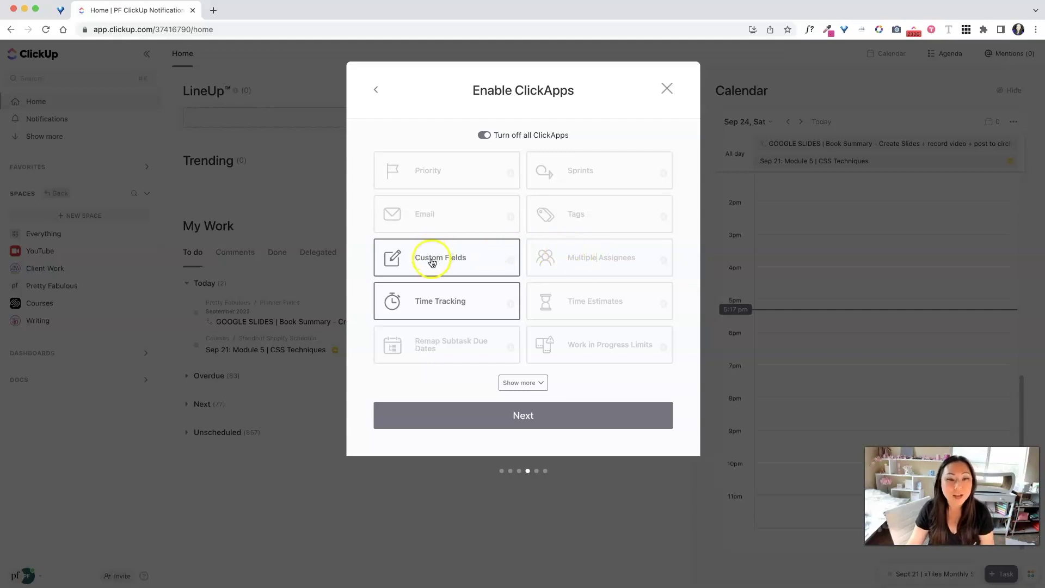
{"action": "left_click", "coordinate": [432, 303]}
{"action": "left_click", "coordinate": [550, 343]}
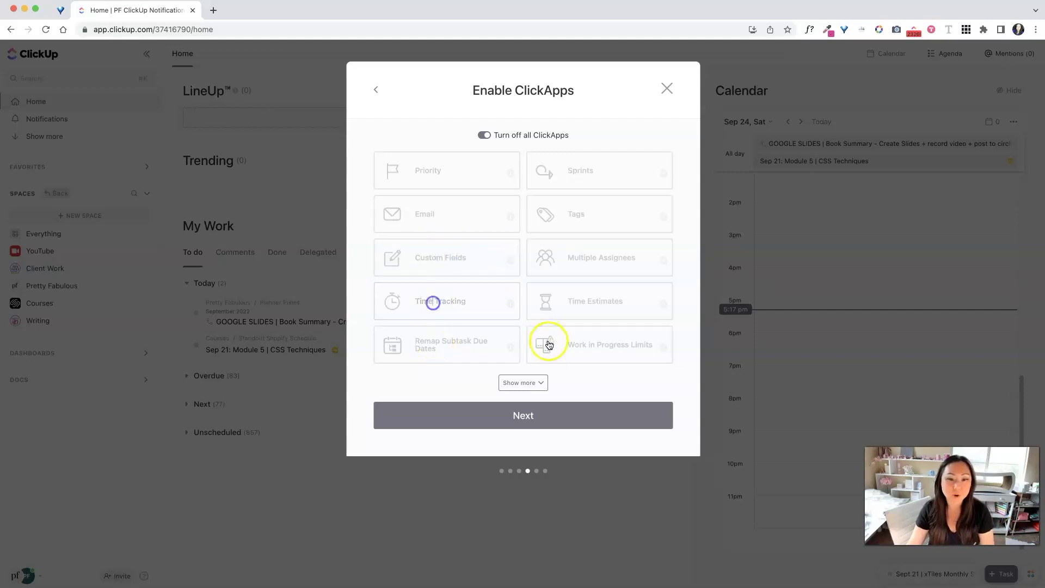
{"action": "left_click", "coordinate": [501, 410]}
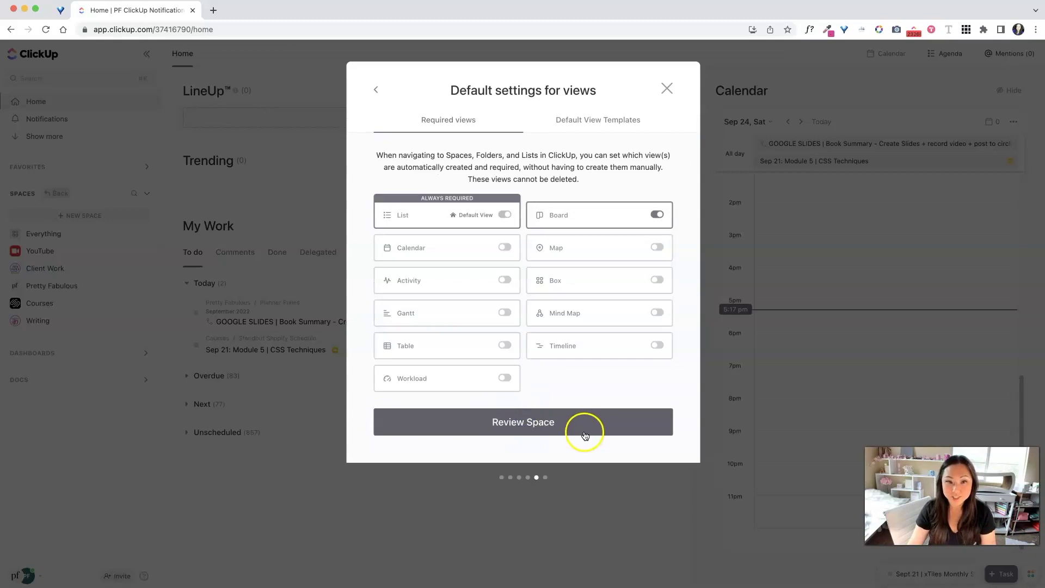
- Make Board the default view and create the Weekly To Do List Space
{"action": "left_click", "coordinate": [508, 214]}
{"action": "left_click", "coordinate": [656, 213]}
{"action": "left_click", "coordinate": [500, 211]}
{"action": "left_click", "coordinate": [638, 215]}
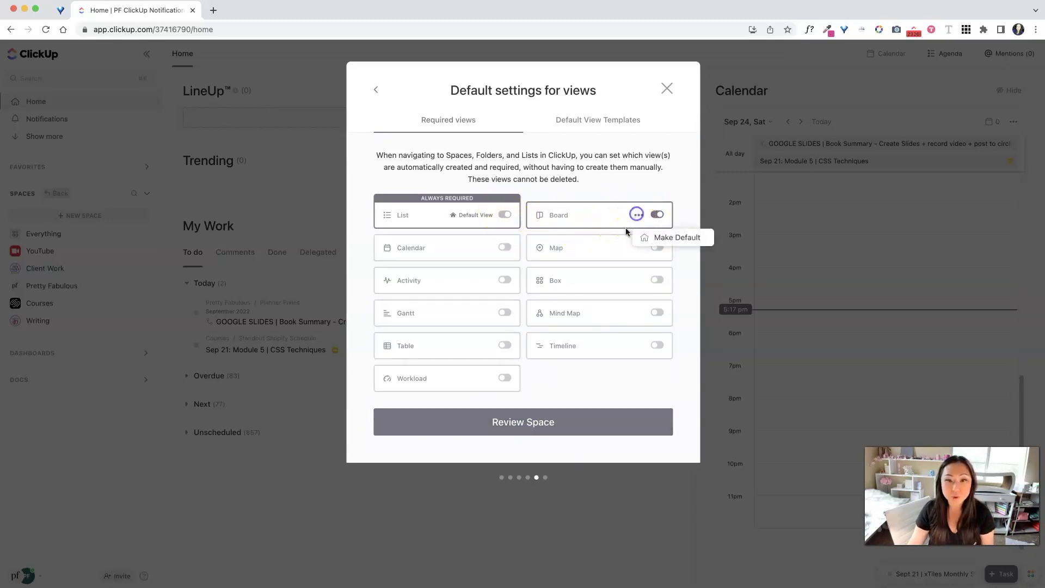
{"action": "left_click", "coordinate": [654, 243]}
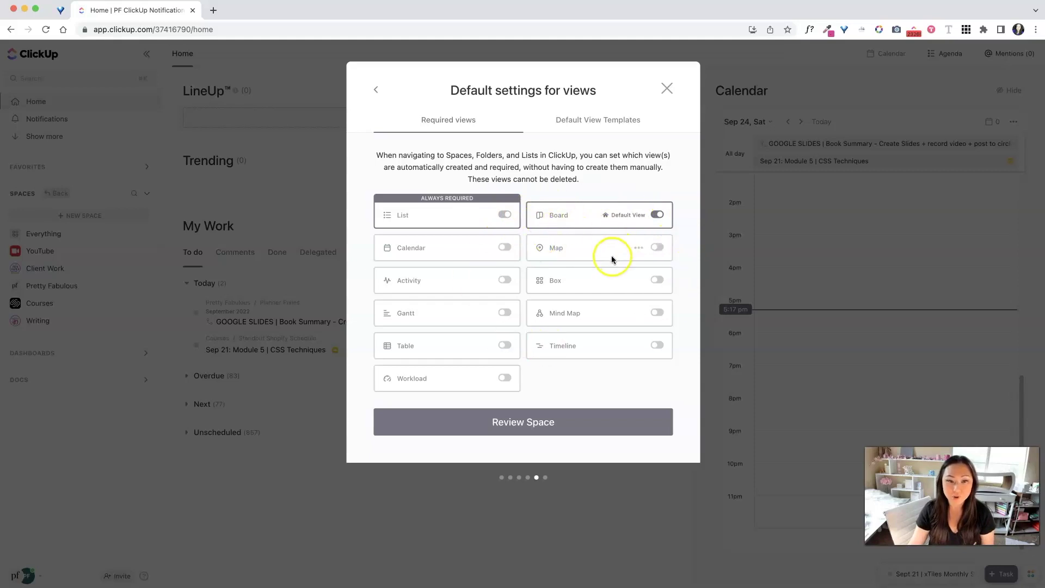
{"action": "left_click", "coordinate": [527, 423]}
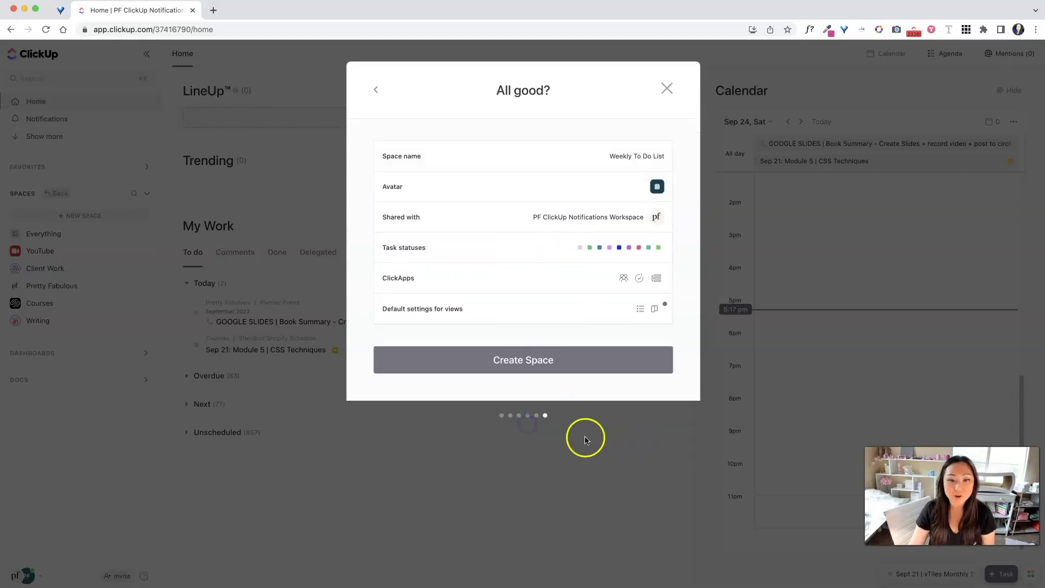
{"action": "left_click", "coordinate": [572, 359]}
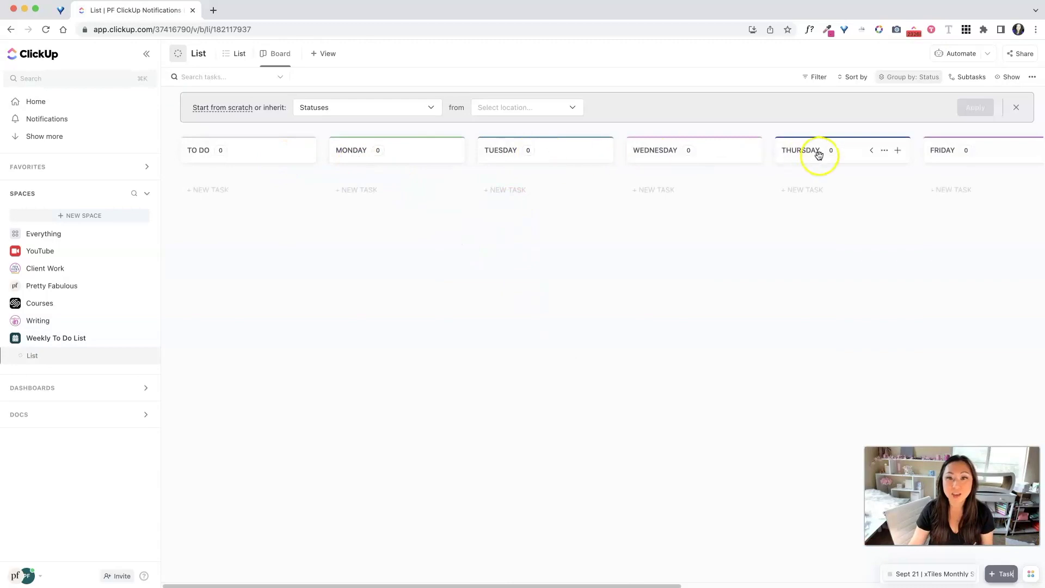
- Add the task "Post this ClickUp to YouTube" under TO DO and move it to the MONDAY column
{"action": "mouse_move", "coordinate": [610, 585]}
{"action": "left_mouse_down"}
{"action": "mouse_move", "coordinate": [936, 578]}
{"action": "mouse_move", "coordinate": [610, 580]}
{"action": "left_mouse_up"}
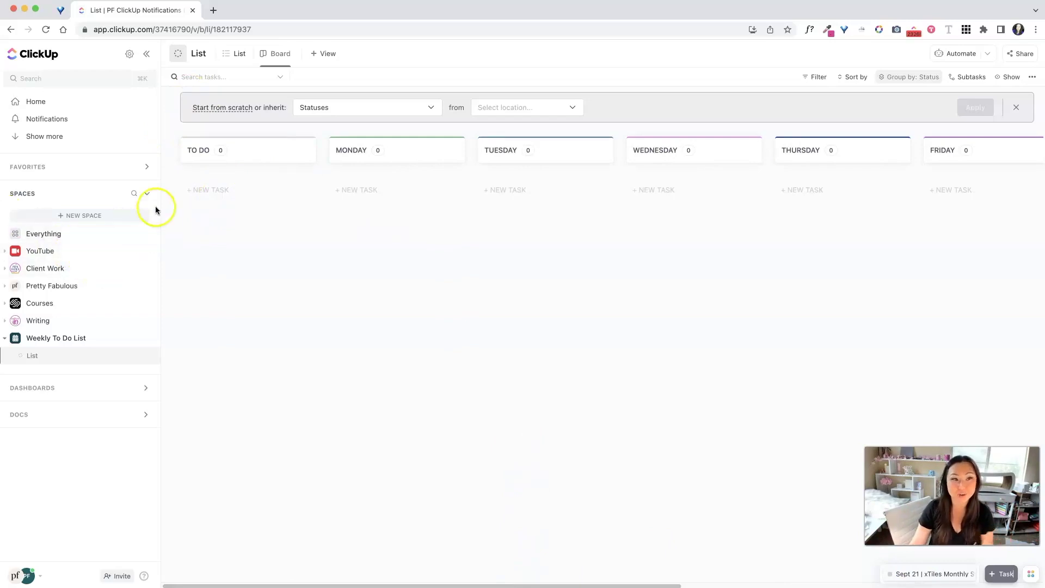
{"action": "left_click", "coordinate": [217, 191]}
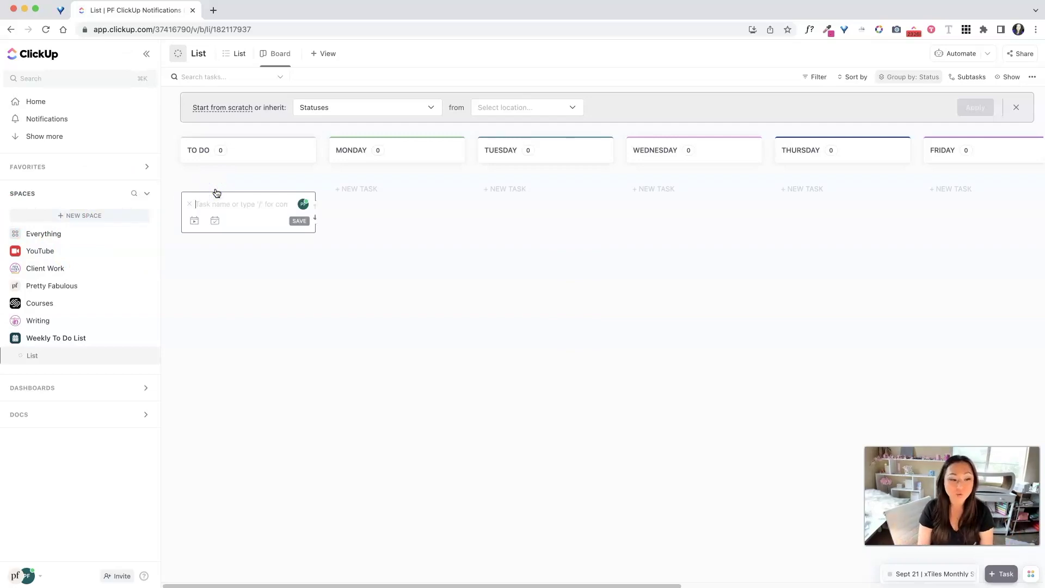
{"action": "type", "text": "Post"}
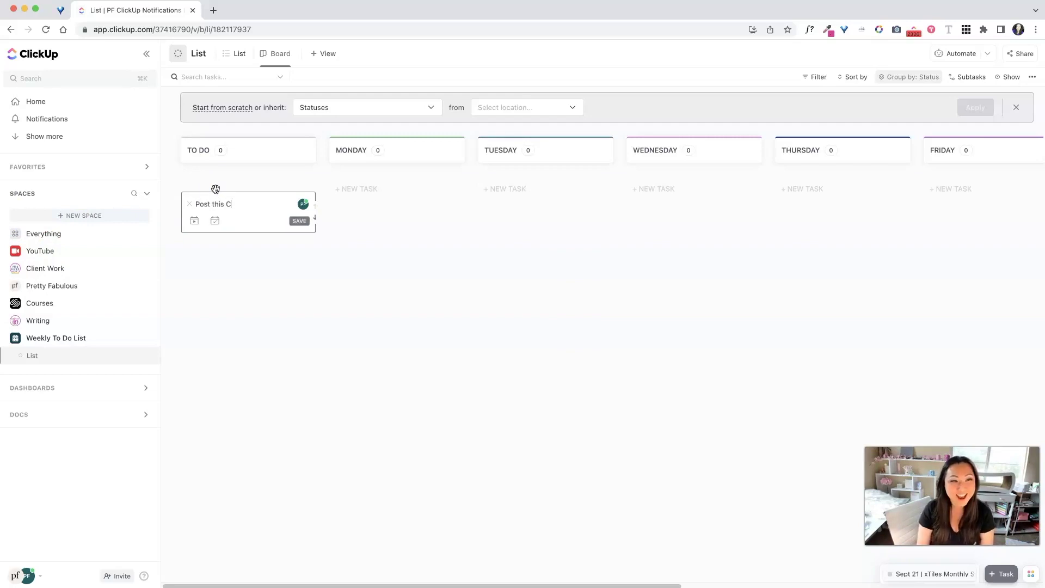
{"action": "type", "text": "this ClickUp to YouTube"}
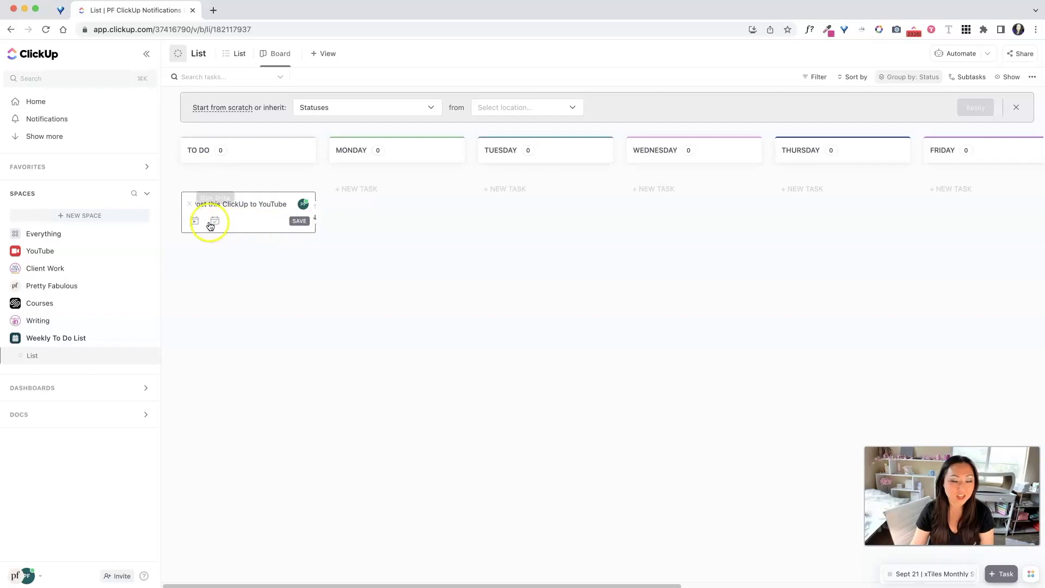
{"action": "left_click", "coordinate": [299, 221]}
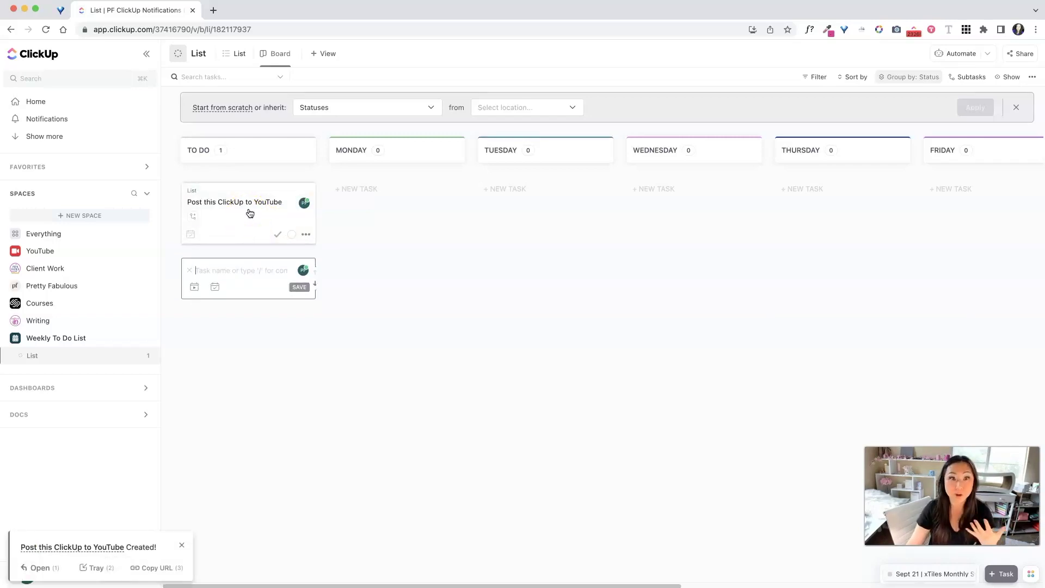
{"action": "left_click_drag", "start_coordinate": [251, 209], "coordinate": [426, 199]}
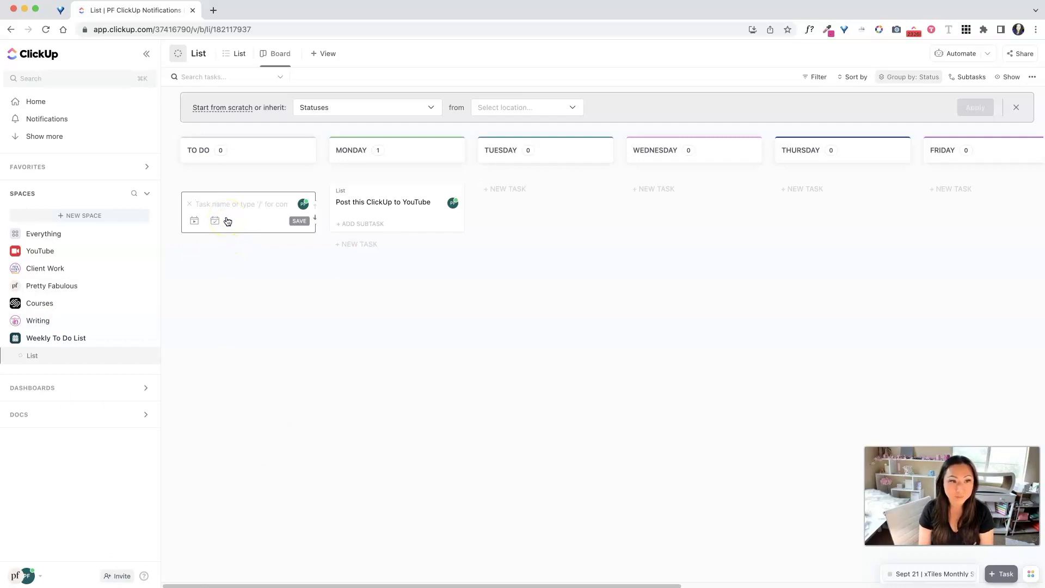
- Add the task "Share the slides for the POD Challenge to Planner Academy Students" under TO DO and move it to the TUESDAY column
{"action": "type", "text": "Share the slid"}
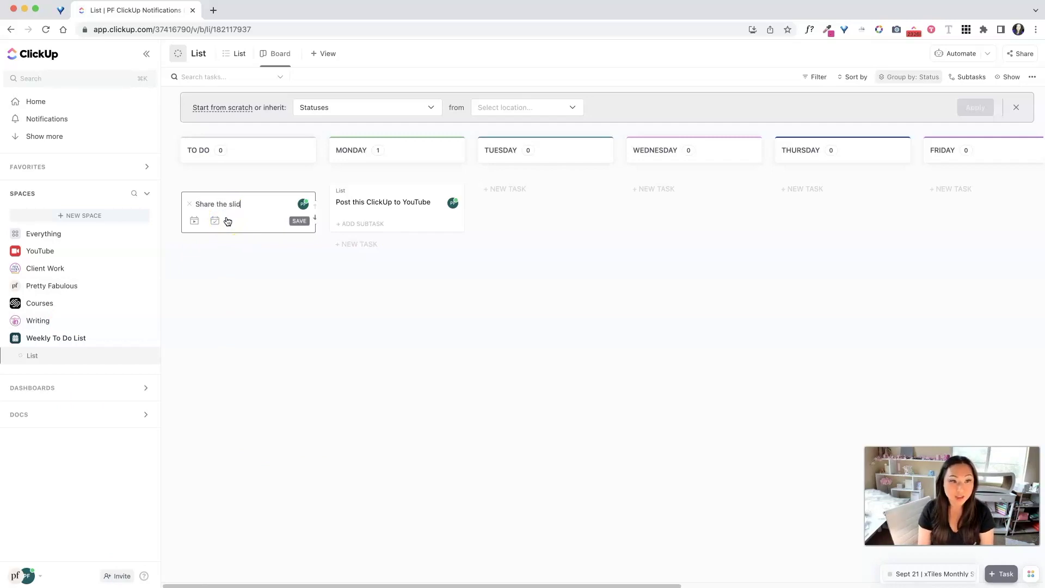
{"action": "type", "text": "es for the POD Challenge to "}
{"action": "type", "text": "Planner Ad"}
{"action": "type", "text": "ademy Students"}
{"action": "key", "text": "Return"}
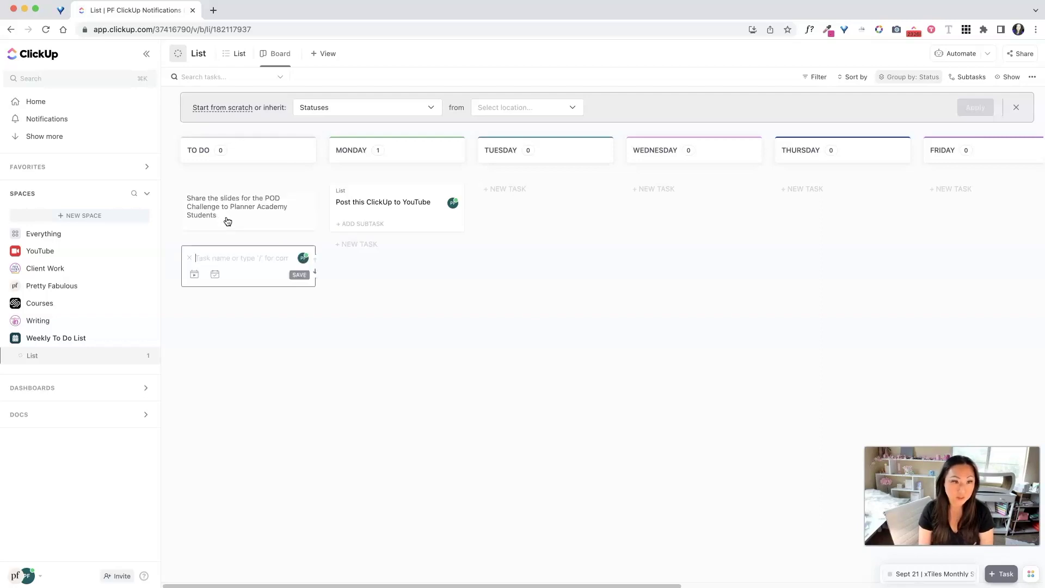
{"action": "left_click_drag", "start_coordinate": [233, 205], "coordinate": [391, 252]}
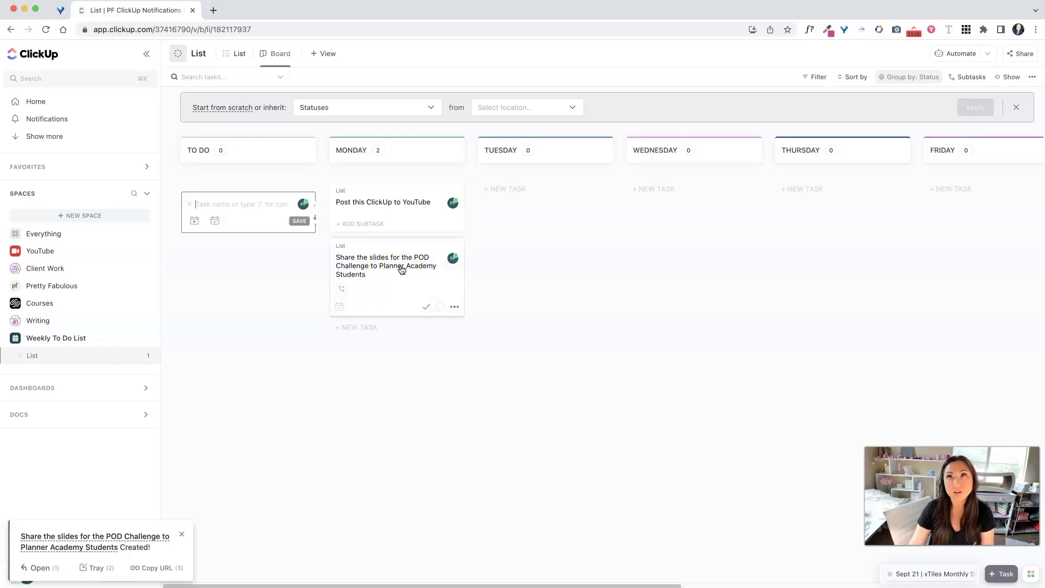
{"action": "left_click_drag", "start_coordinate": [401, 269], "coordinate": [568, 196]}
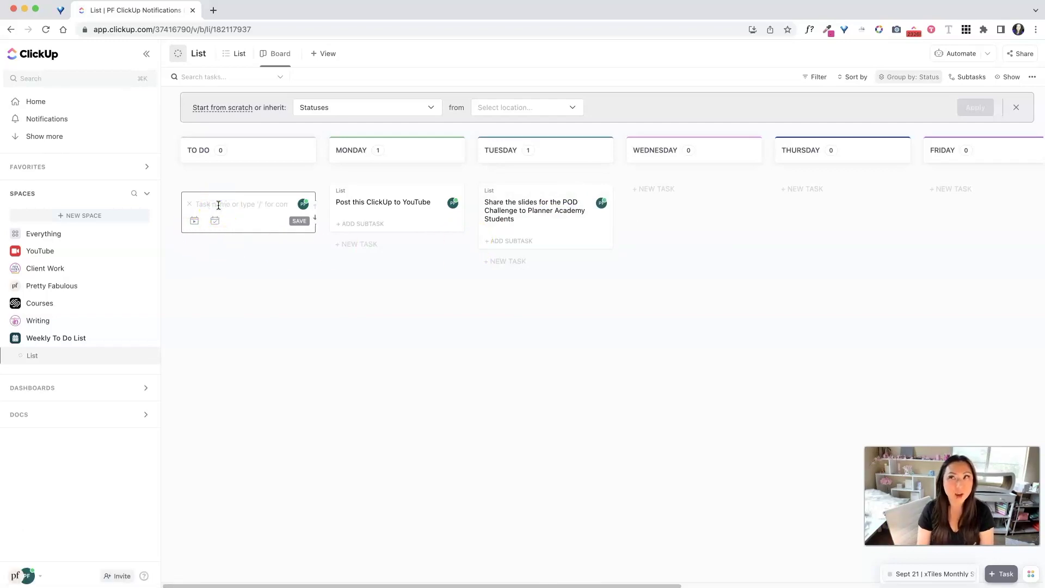
- Add the task "Email everyone that the price of Planner Pixies will increase after Sept 30" under TO DO and move it to the WEDNESDAY column
{"action": "type", "text": "Po"}
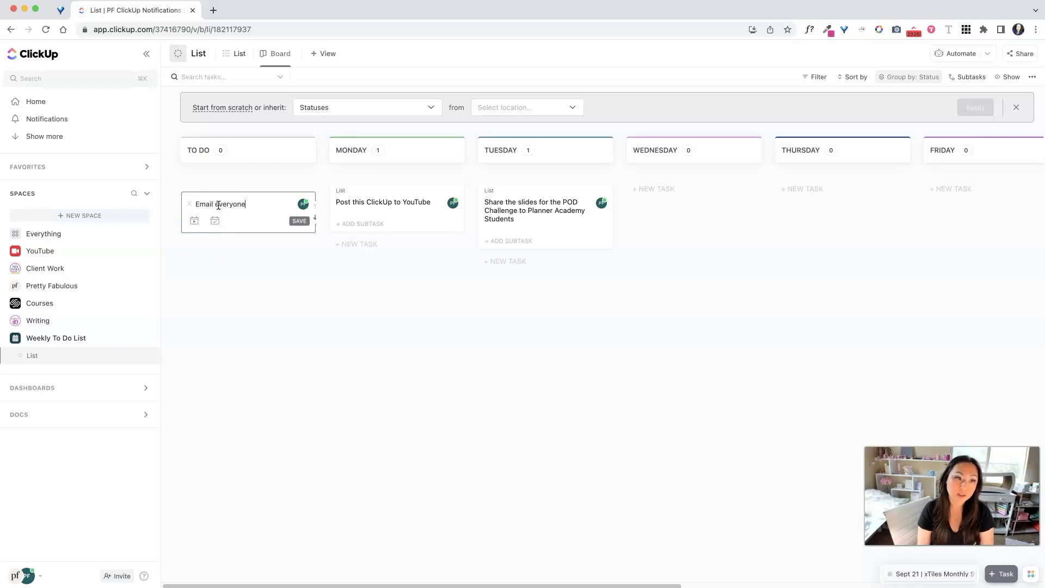
{"action": "type", "text": "ce o"}
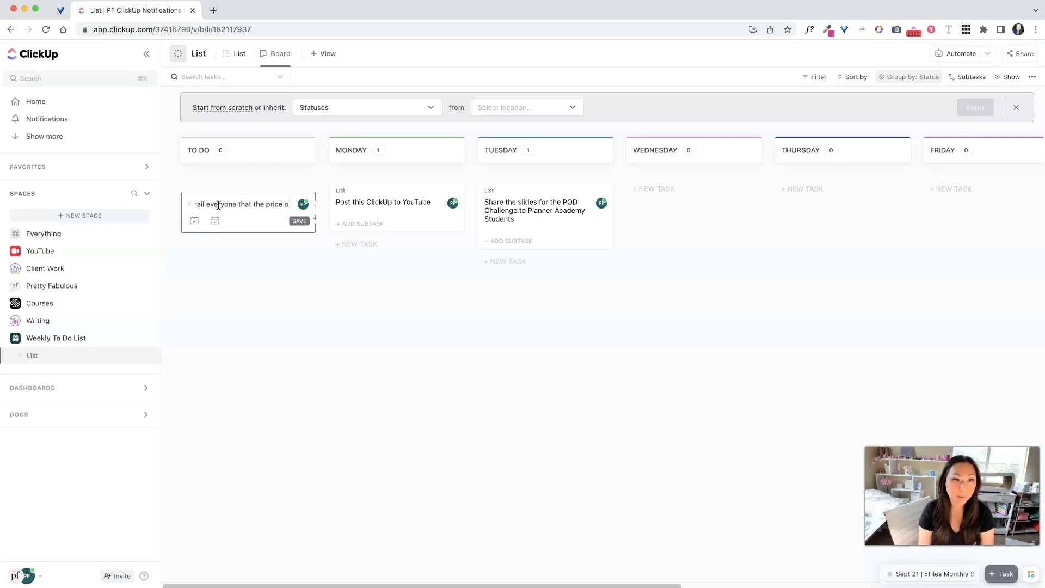
{"action": "type", "text": "f Planner pixies wi"}
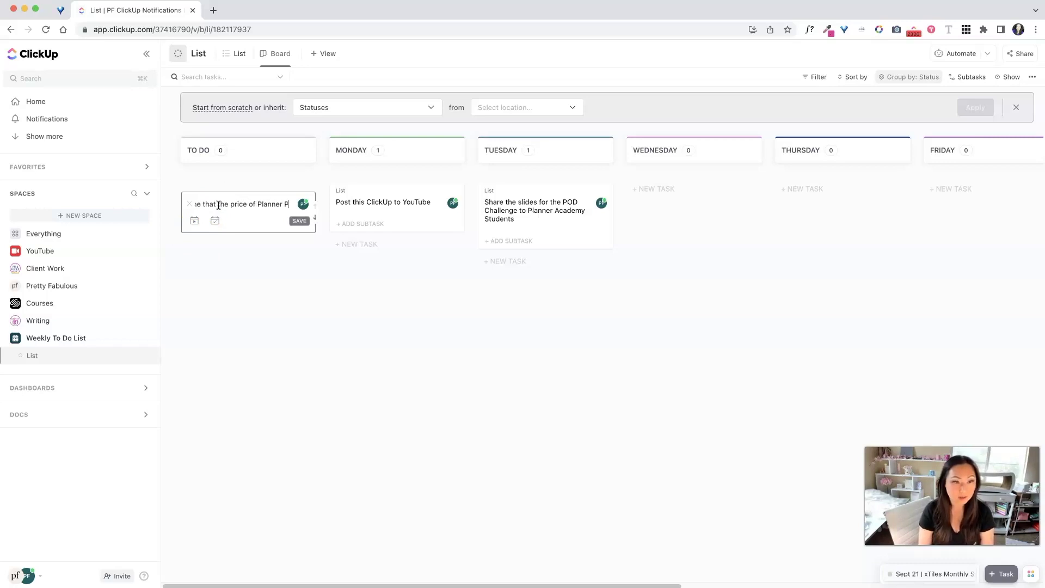
{"action": "type", "text": "ll in"}
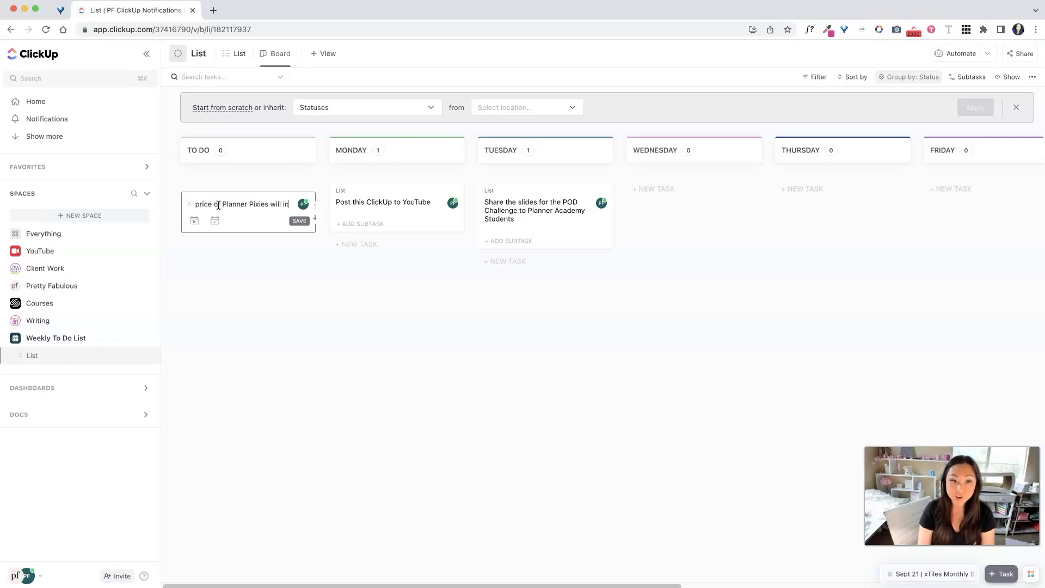
{"action": "type", "text": "crease after"}
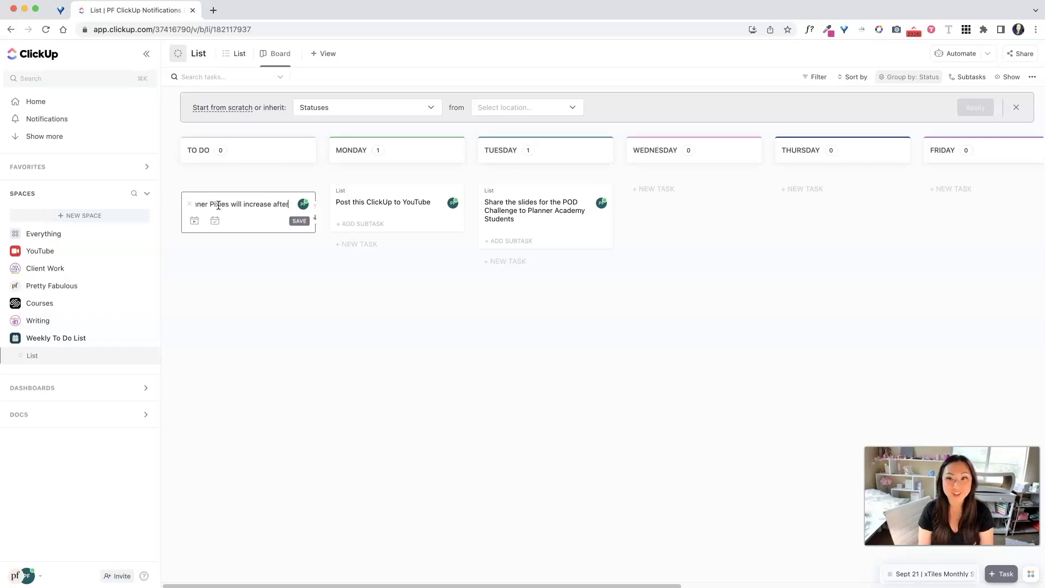
{"action": "type", "text": " Sept"}
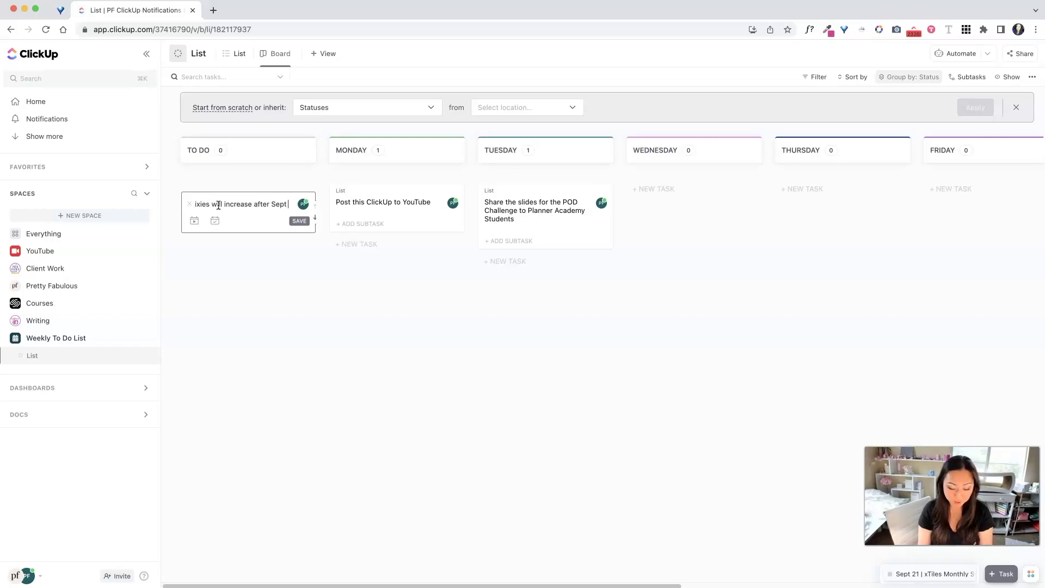
{"action": "type", "text": " 30"}
{"action": "key", "text": "Return"}
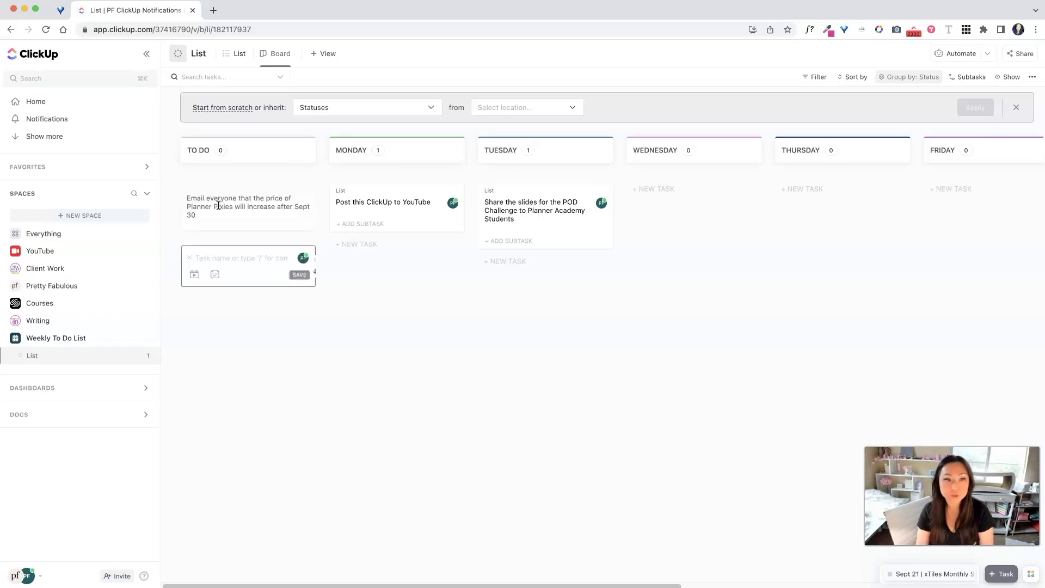
{"action": "left_click_drag", "start_coordinate": [234, 207], "coordinate": [708, 200]}
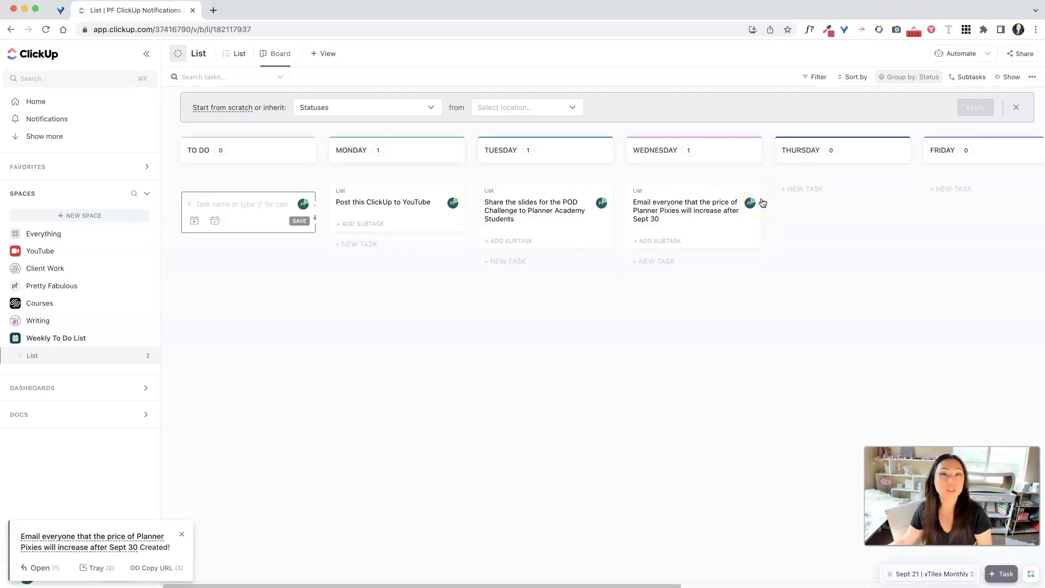
{"action": "left_click_drag", "start_coordinate": [754, 203], "coordinate": [696, 212]}
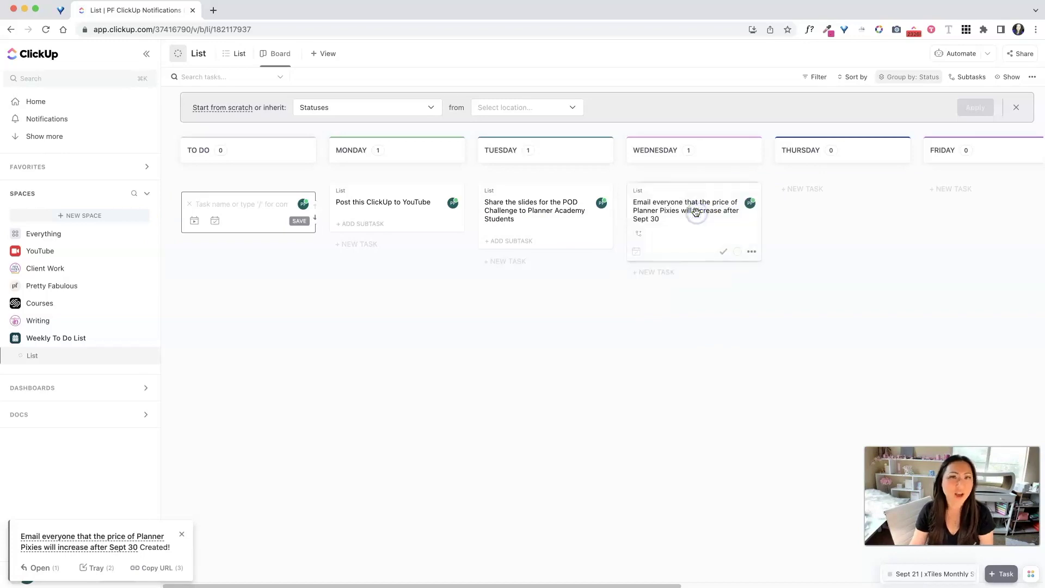
- Add the task "Increase the price of Planner Pixies on the Sales Page + Thrivecart" under TO DO and move it to a day column past FRIDAY
{"action": "left_click", "coordinate": [262, 202]}
{"action": "type", "text": "Increase the price o"}
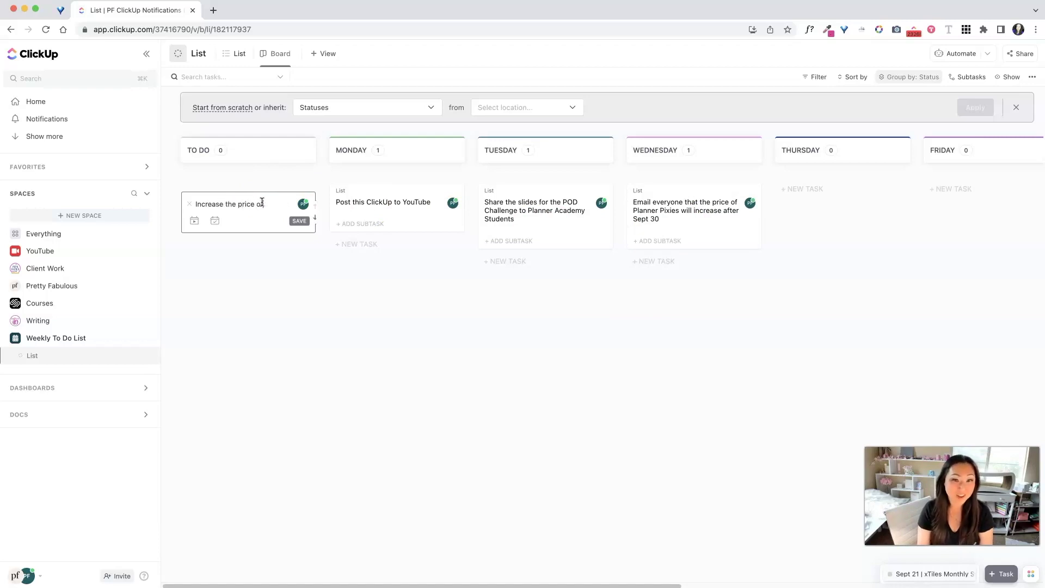
{"action": "type", "text": "f Planner P"}
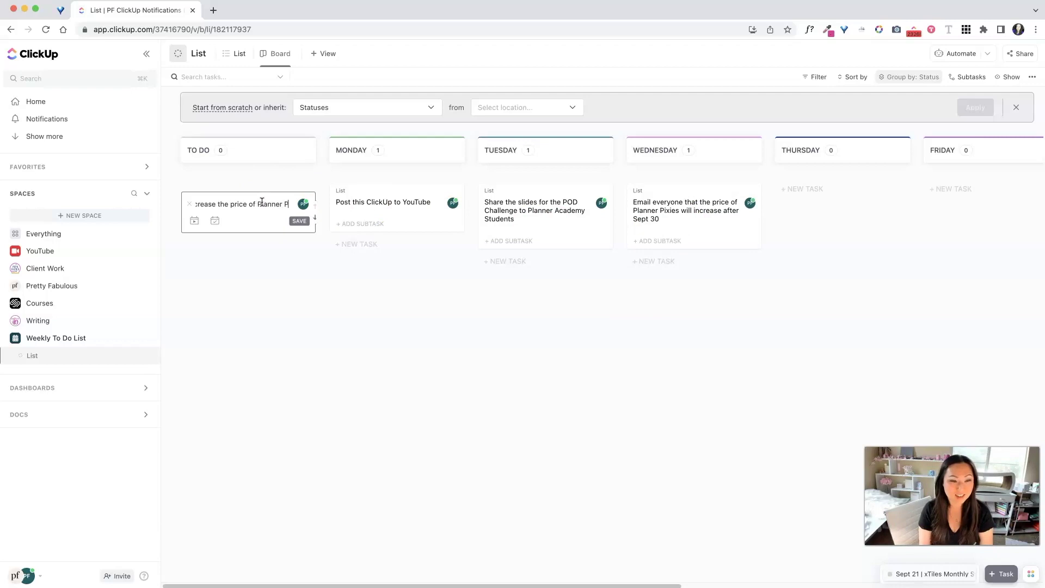
{"action": "type", "text": "ixies on the Sales P"}
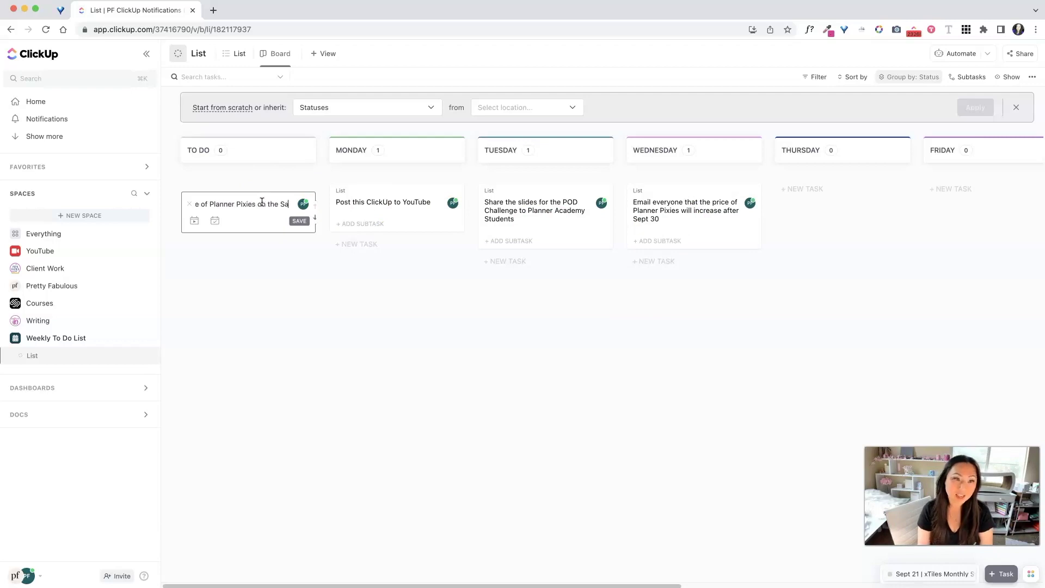
{"action": "type", "text": "+ Thrivecart"}
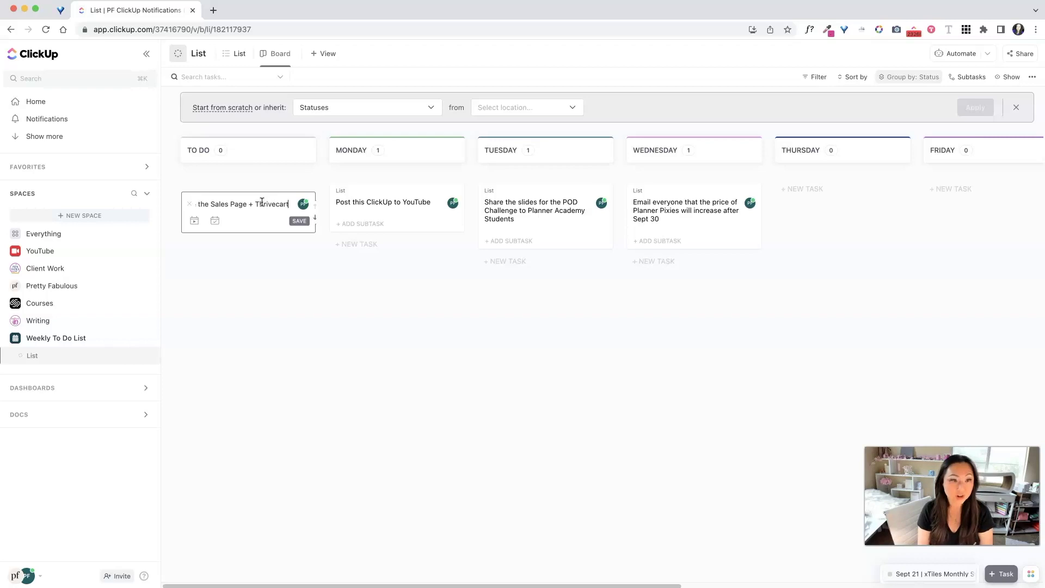
{"action": "key", "text": "Return"}
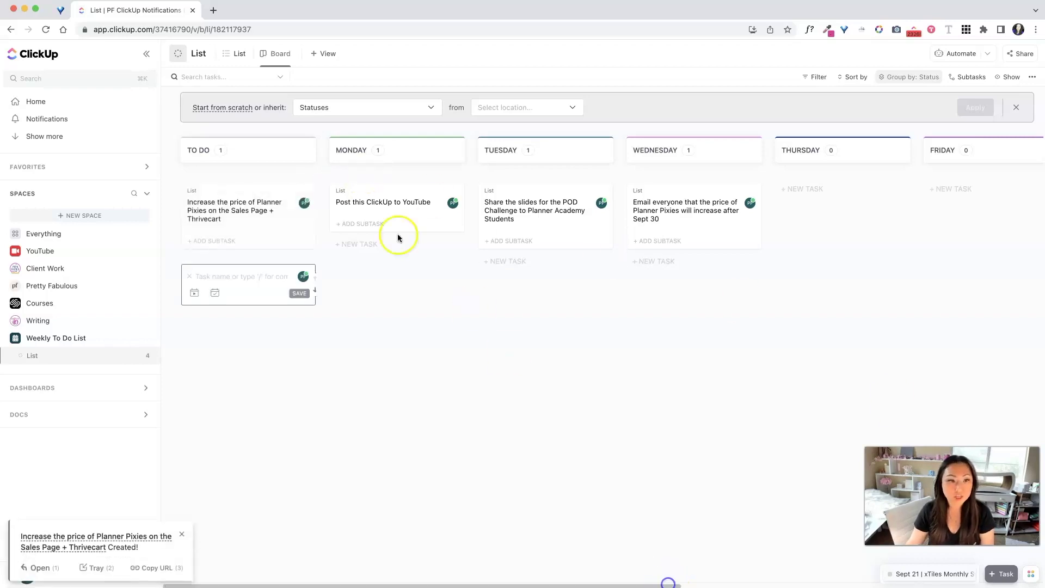
{"action": "left_click_drag", "start_coordinate": [266, 200], "coordinate": [882, 226]}
{"action": "left_click_drag", "start_coordinate": [615, 578], "coordinate": [801, 581]}
{"action": "left_click_drag", "start_coordinate": [525, 204], "coordinate": [838, 196]}
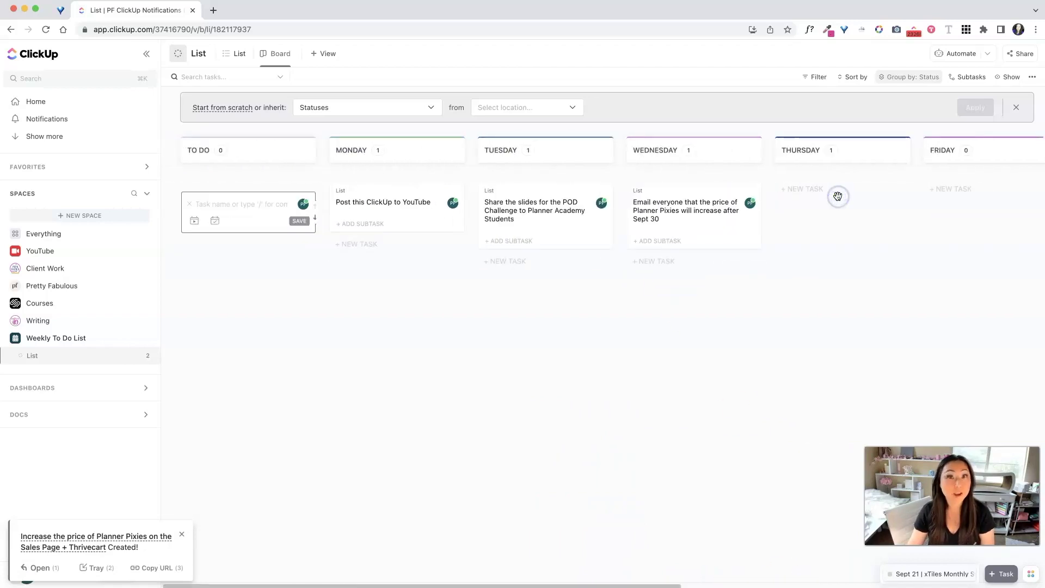
{"action": "left_click_drag", "start_coordinate": [613, 585], "coordinate": [455, 541]}
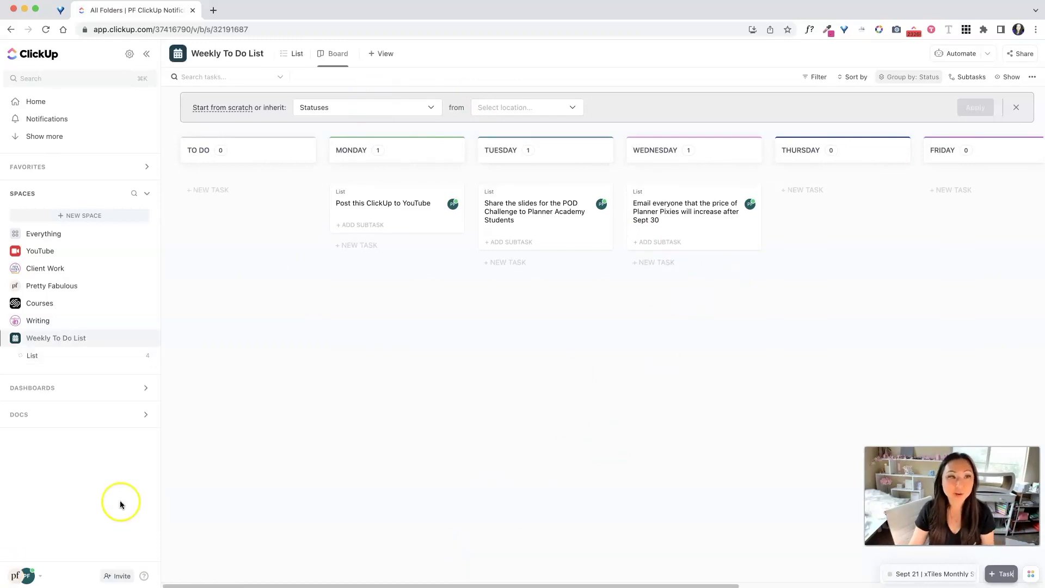
- Look into the Courses folder of the Pretty Fabulous Space and open that Space's Website list
{"action": "left_click", "coordinate": [70, 285]}
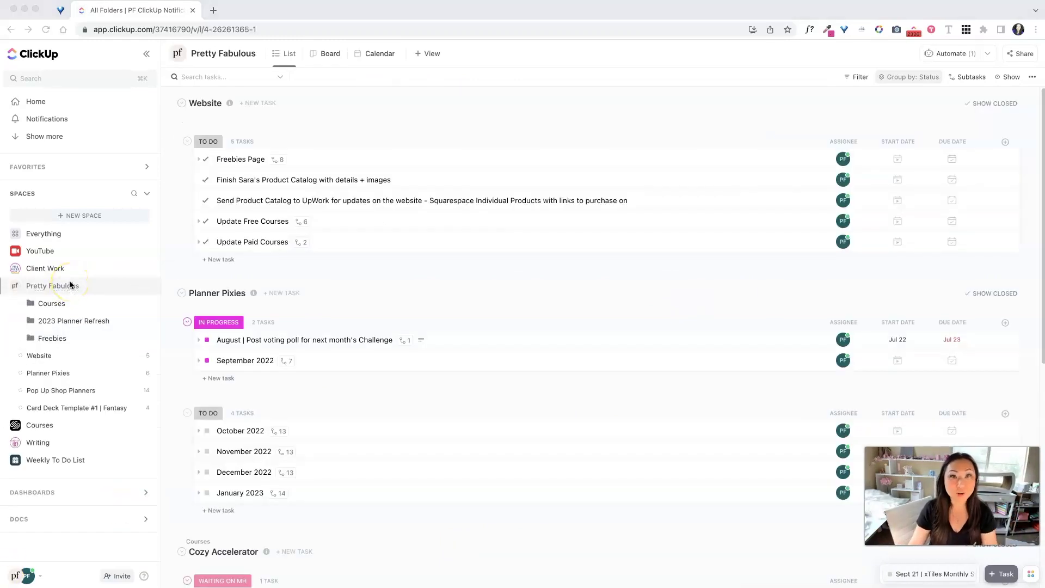
{"action": "left_click", "coordinate": [83, 307]}
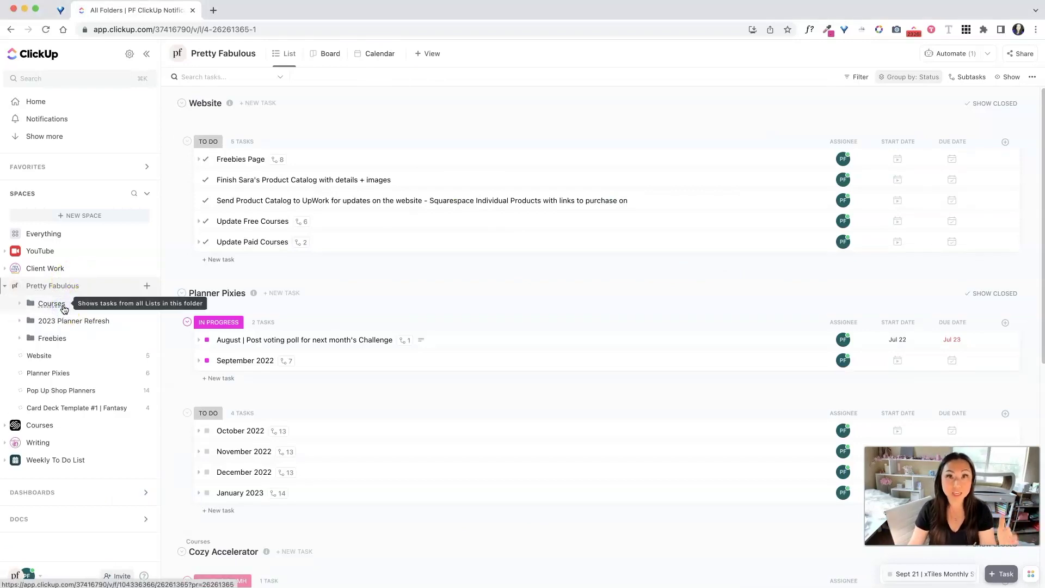
{"action": "left_click", "coordinate": [64, 308]}
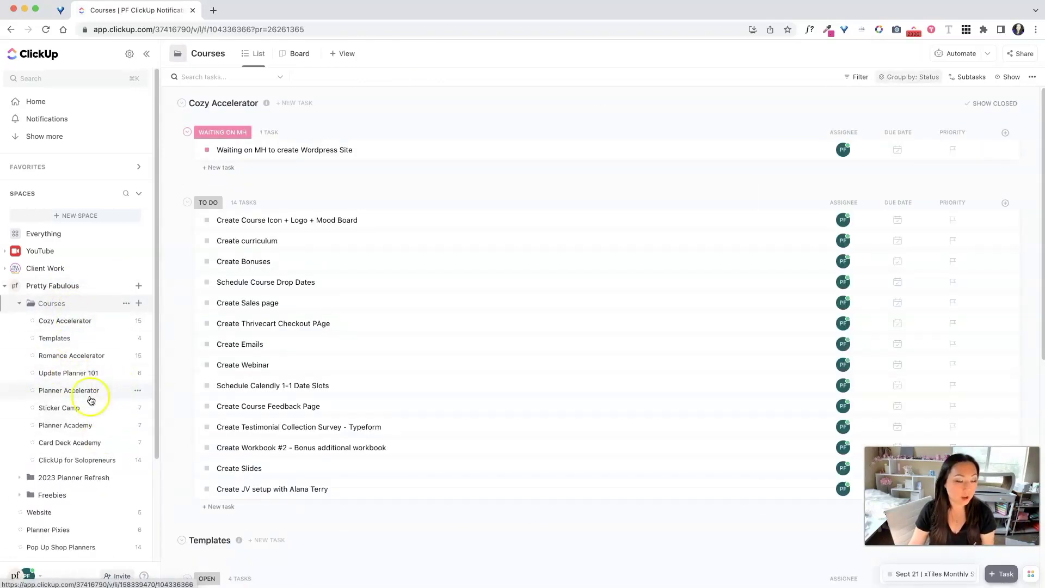
{"action": "scroll", "coordinate": [88, 482], "scroll_direction": "down", "scroll_amount": 1}
{"action": "left_click", "coordinate": [67, 503]}
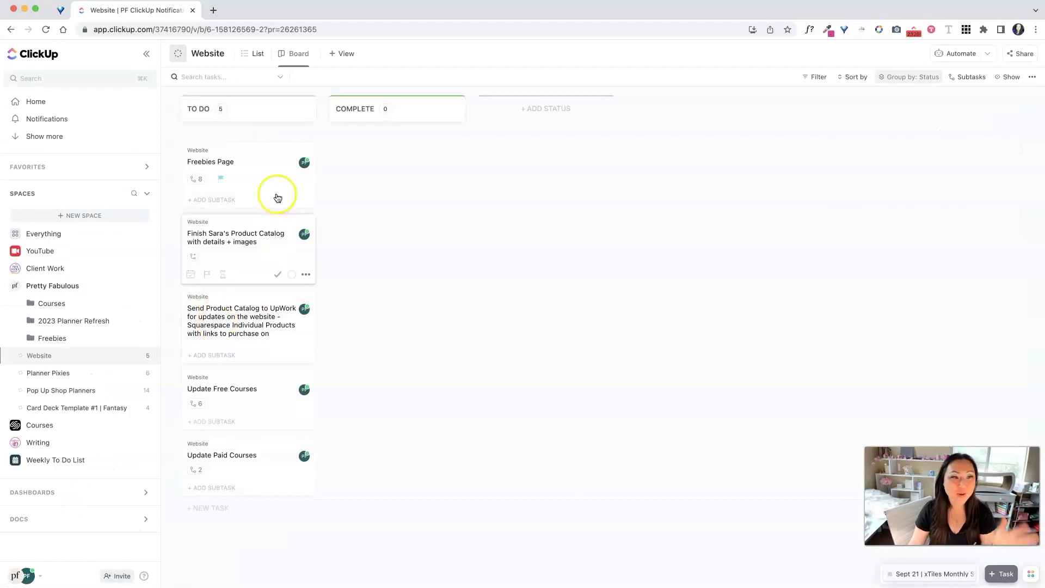
- Move the task for finishing the product catalog with details and images from Website to the Weekly To Do List's List, and place it under MONDAY
{"action": "left_click", "coordinate": [306, 277]}
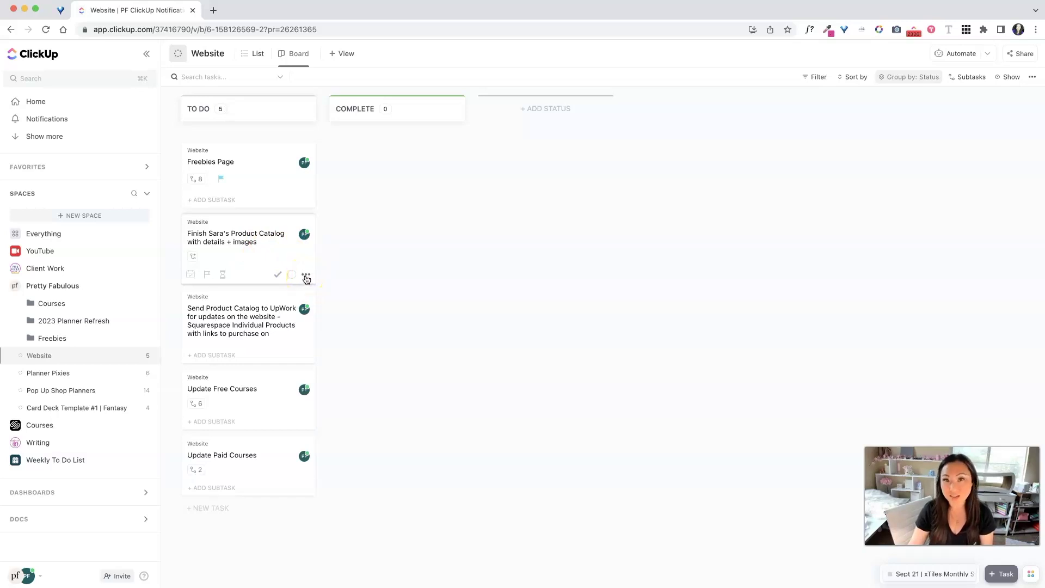
{"action": "left_click", "coordinate": [306, 276]}
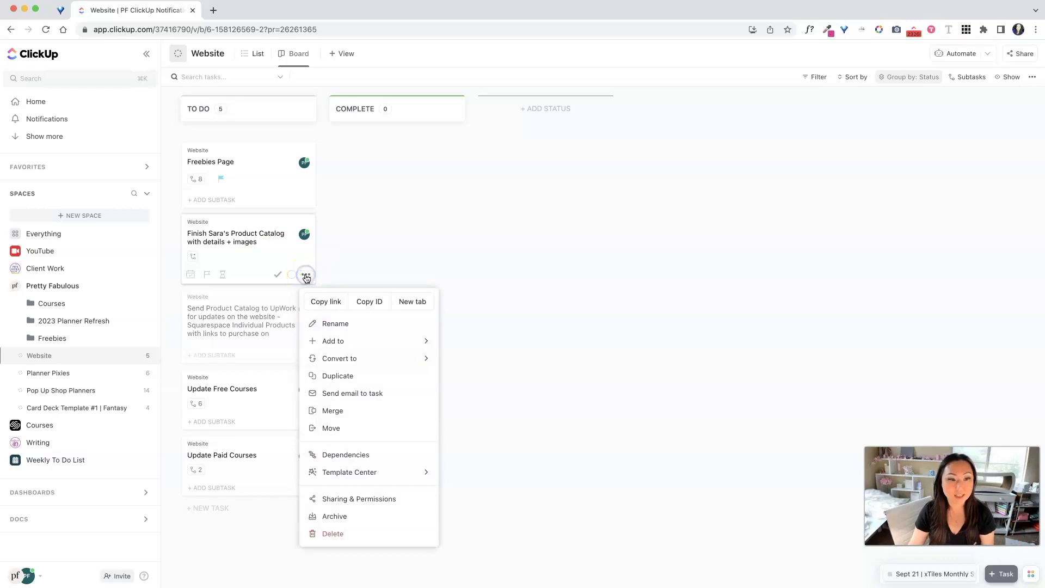
{"action": "left_click", "coordinate": [333, 429]}
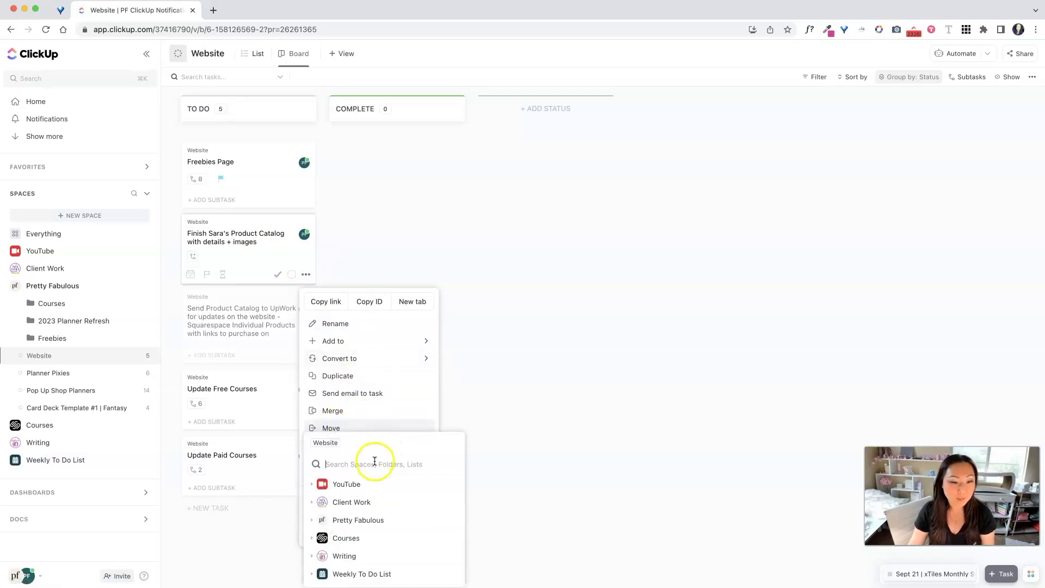
{"action": "left_click", "coordinate": [364, 580]}
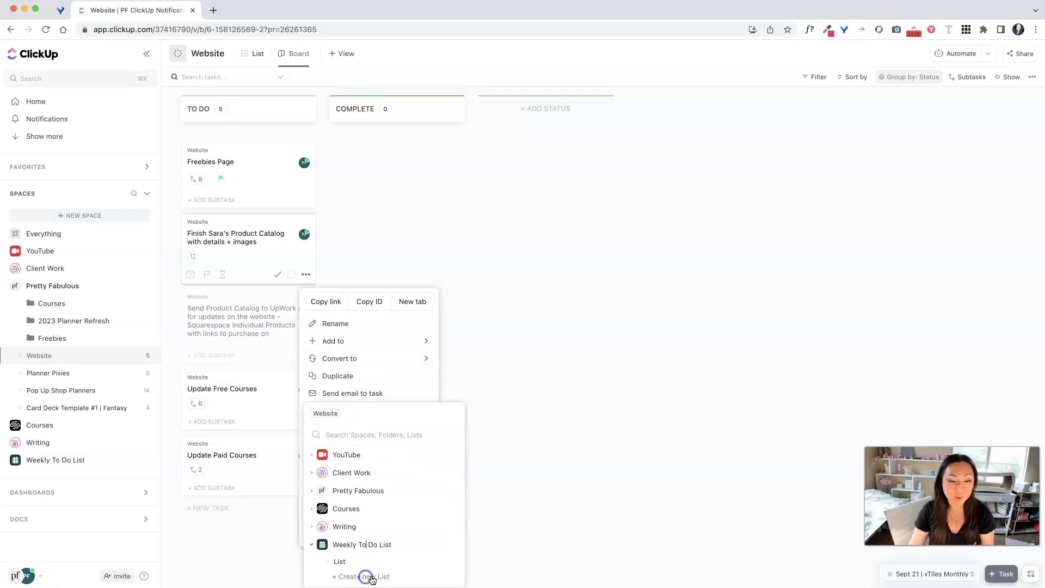
{"action": "left_click", "coordinate": [373, 544]}
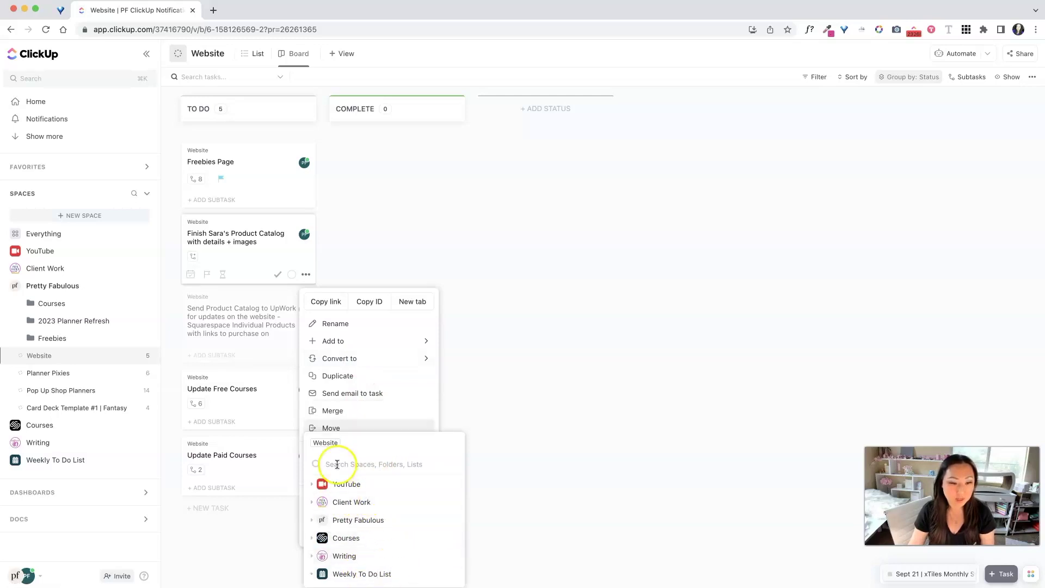
{"action": "left_click", "coordinate": [363, 574]}
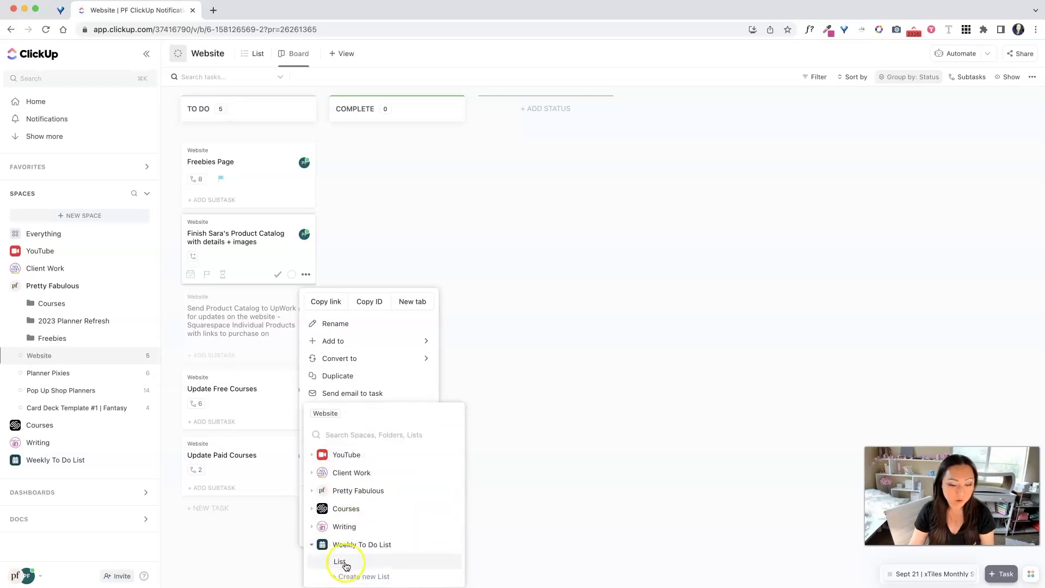
{"action": "left_click", "coordinate": [349, 563]}
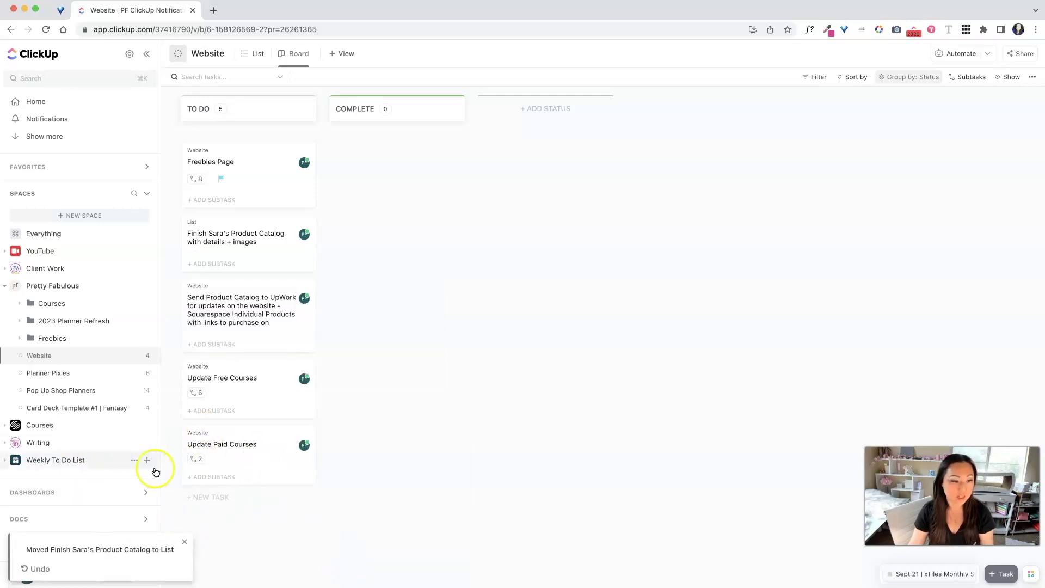
{"action": "left_click", "coordinate": [77, 460]}
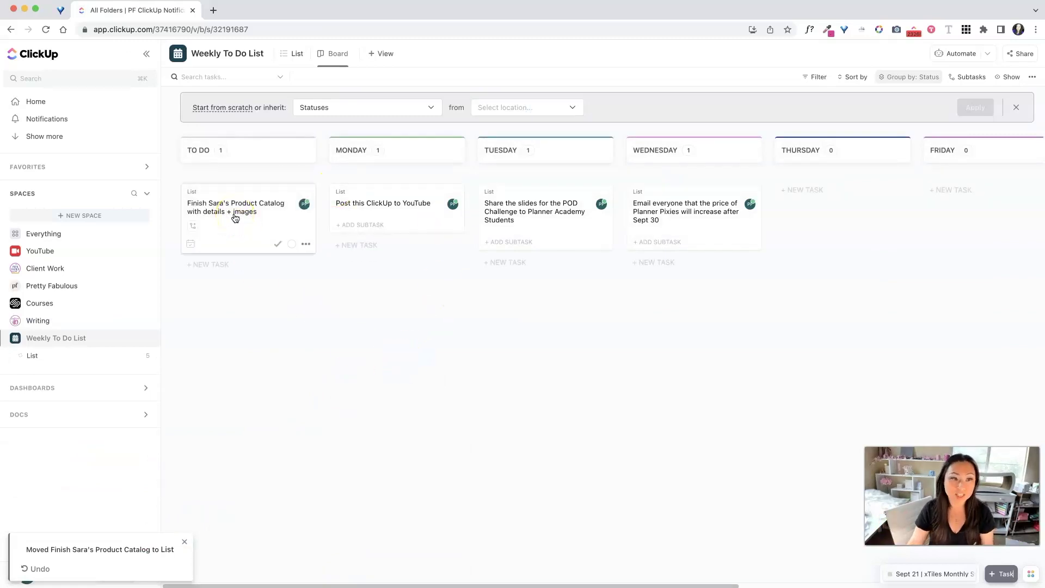
{"action": "left_click_drag", "start_coordinate": [234, 206], "coordinate": [387, 273]}
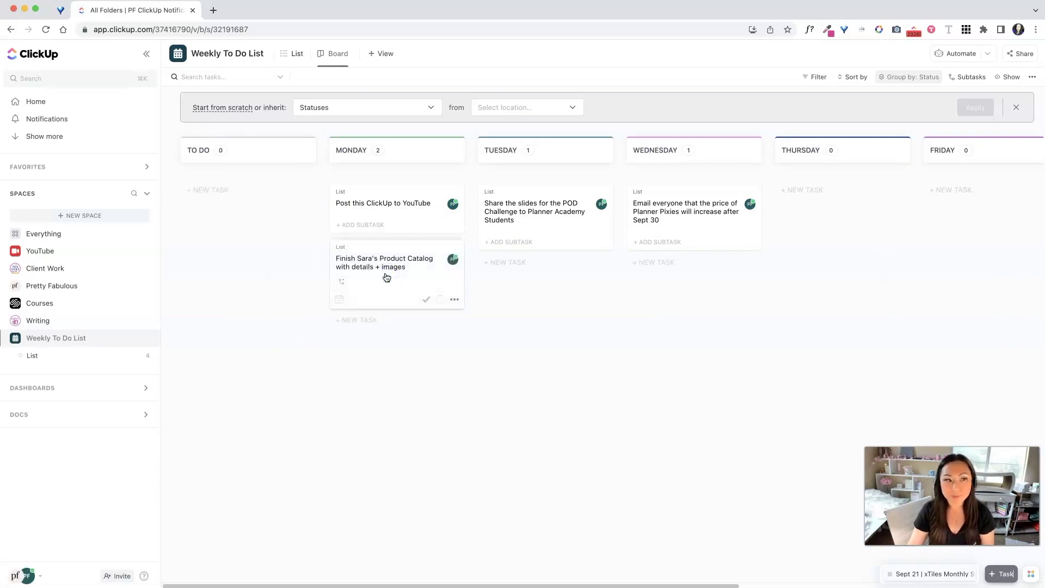
- Move the Freebies Page task from Pretty Fabulous's Website list to the List in Weekly To Do List, and reopen that Space's Board
{"action": "left_click", "coordinate": [55, 288]}
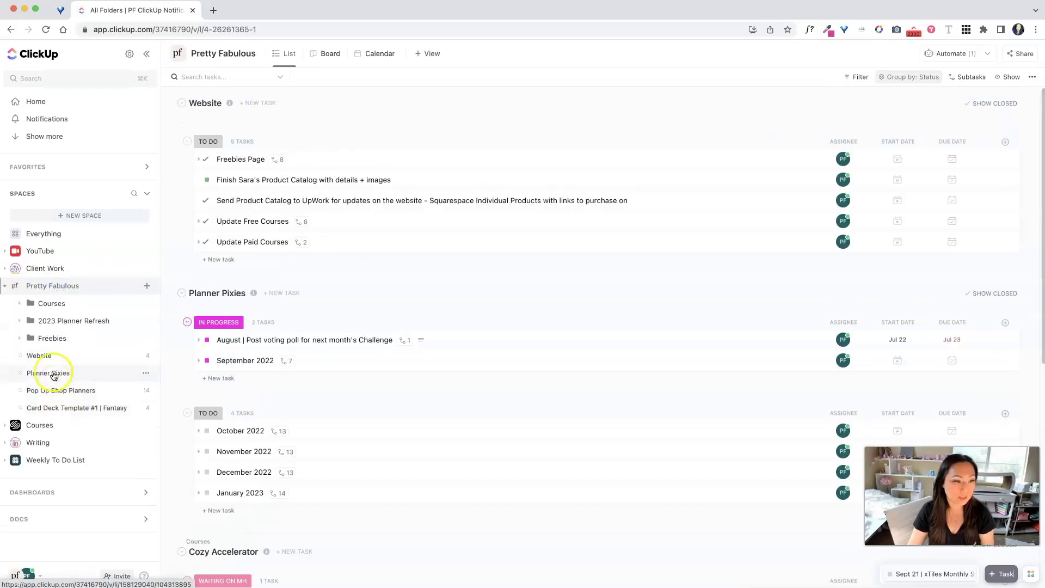
{"action": "left_click", "coordinate": [61, 360]}
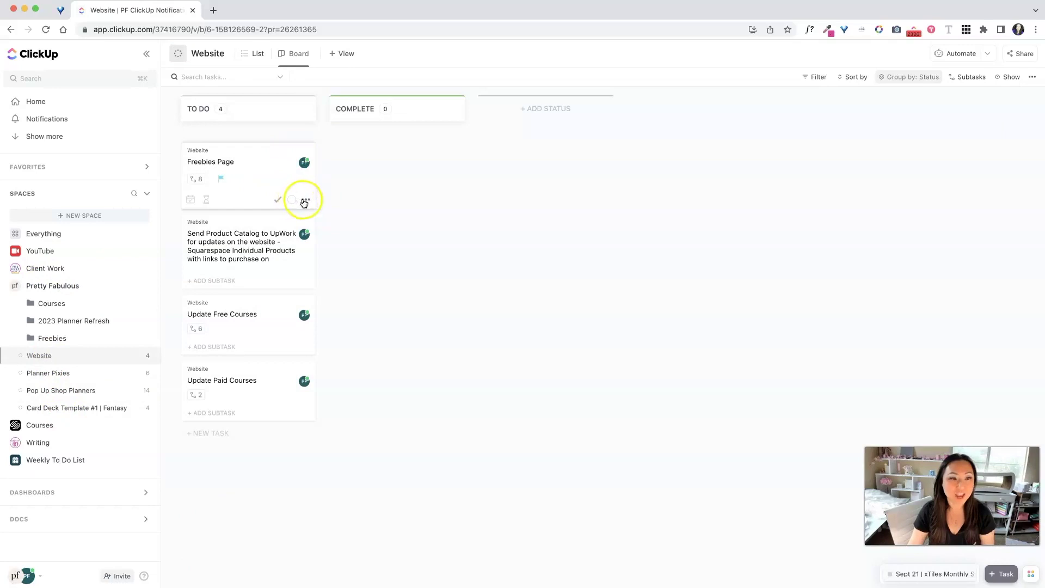
{"action": "left_click", "coordinate": [305, 200]}
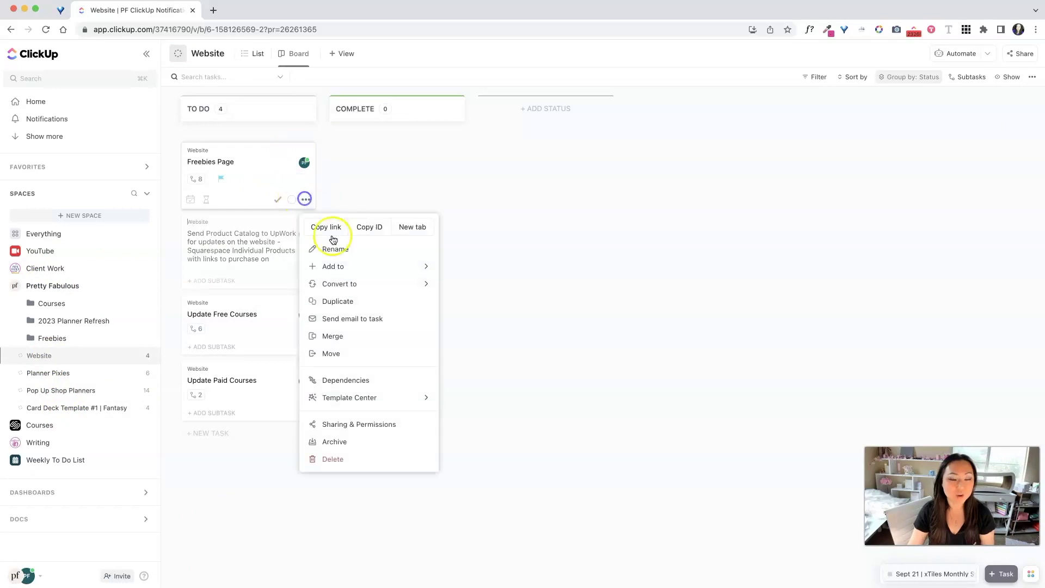
{"action": "left_click", "coordinate": [343, 353]}
{"action": "left_click", "coordinate": [361, 513]}
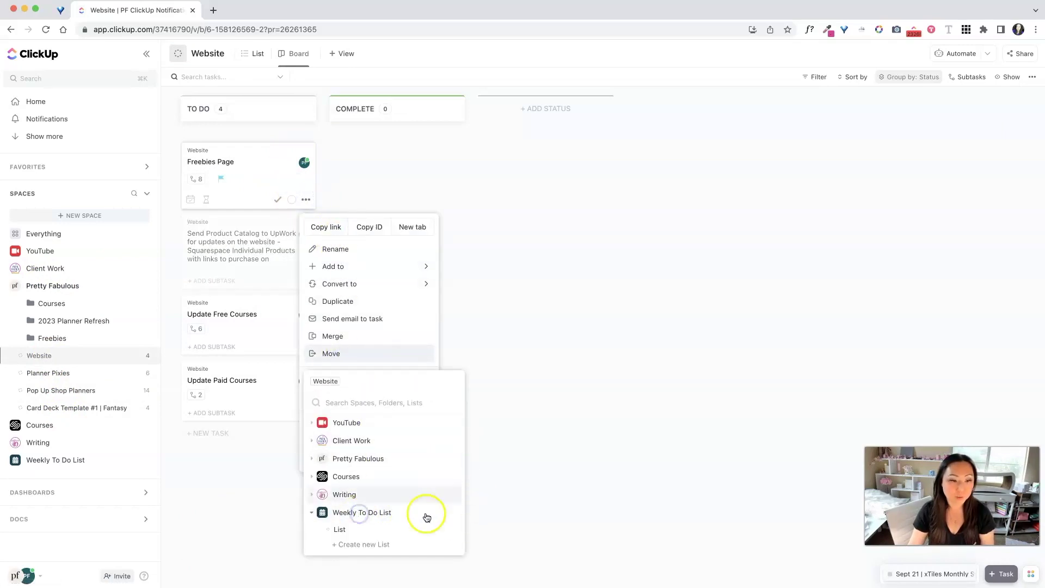
{"action": "left_click", "coordinate": [380, 533]}
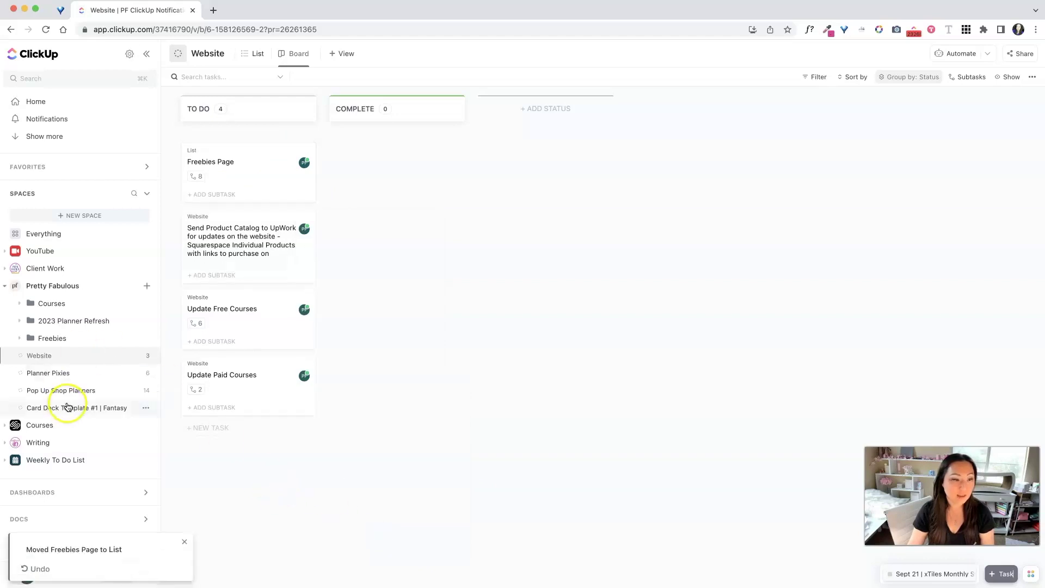
{"action": "left_click", "coordinate": [64, 460]}
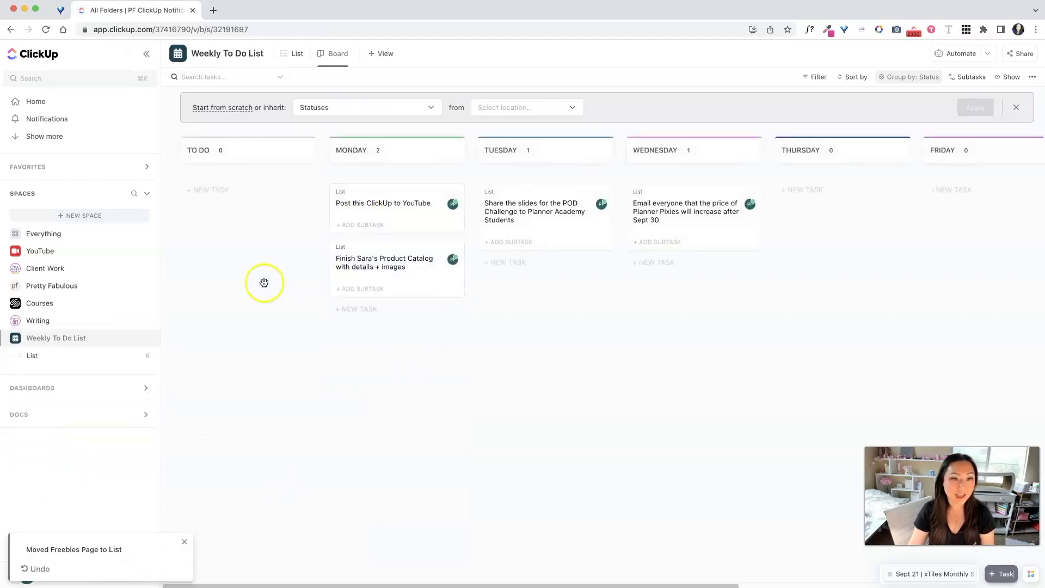
- Move the Freebies Page task from TO DO to THURSDAY on the Weekly To Do List board
{"action": "left_click_drag", "start_coordinate": [252, 203], "coordinate": [830, 212]}
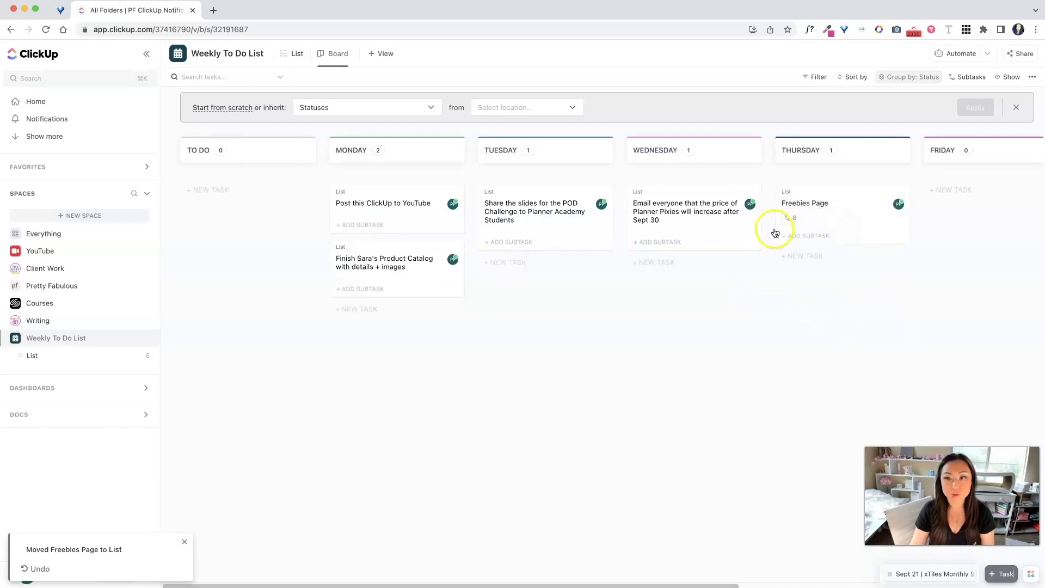
- Try to move the Freebies Page task from THURSDAY to COMPLETE, resolving all of its open subtasks
{"action": "left_click_drag", "start_coordinate": [625, 585], "coordinate": [939, 552]}
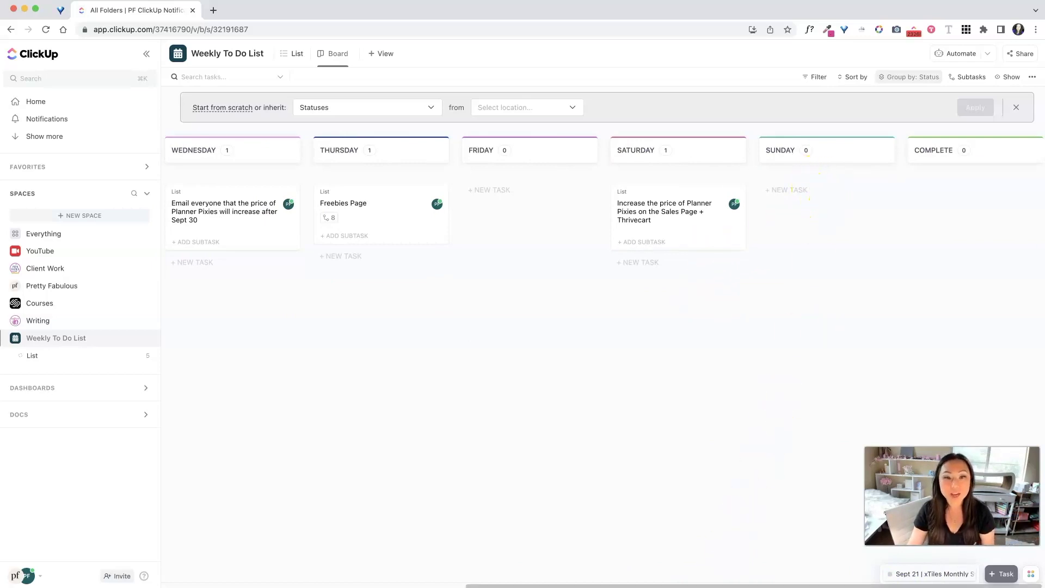
{"action": "left_click_drag", "start_coordinate": [367, 195], "coordinate": [933, 207]}
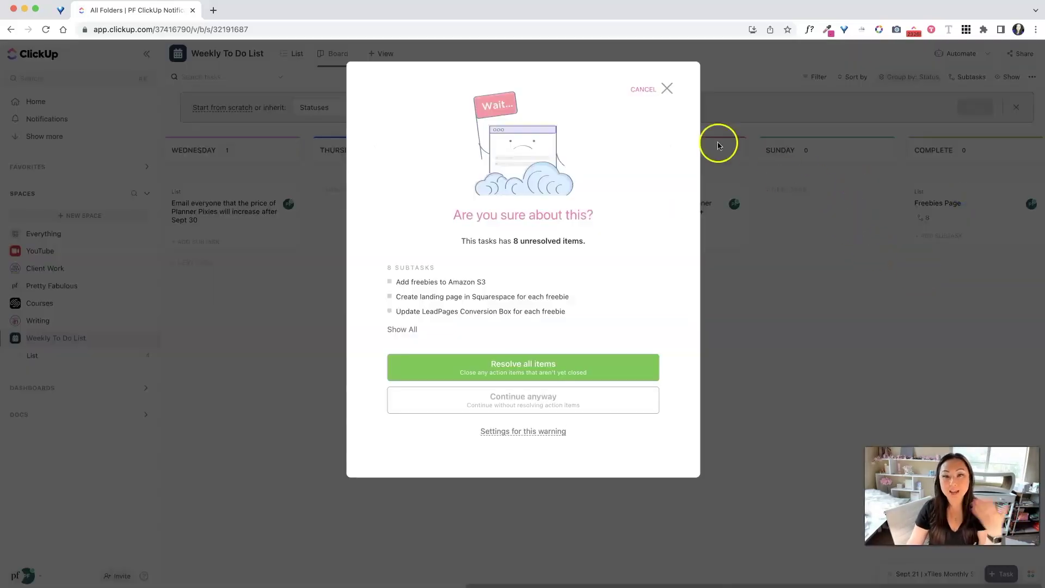
{"action": "left_click", "coordinate": [519, 374]}
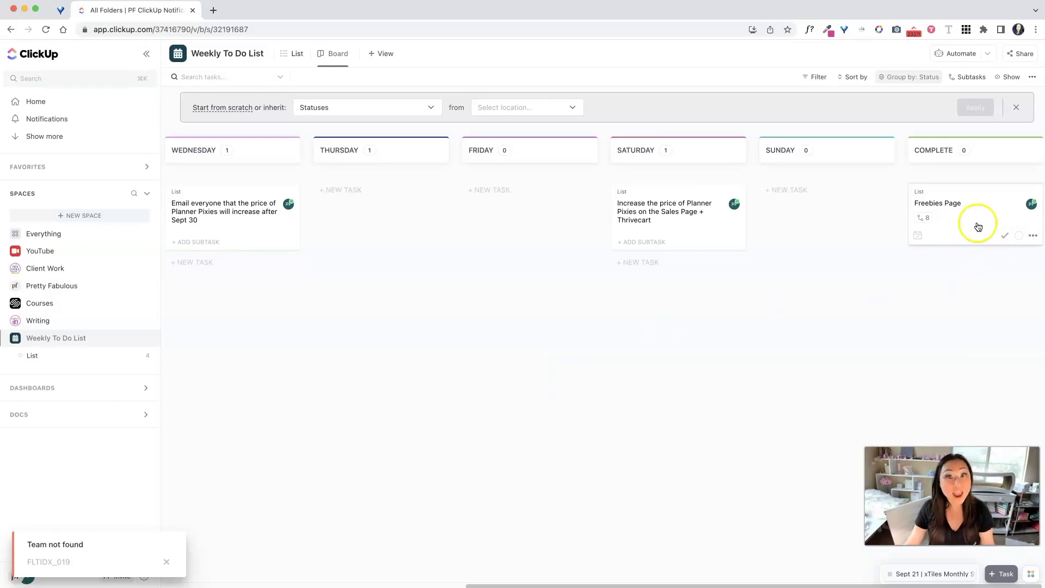
- Reschedule the YouTube posting task and the product catalog task from MONDAY to TUESDAY
{"action": "left_click_drag", "start_coordinate": [695, 584], "coordinate": [448, 566]}
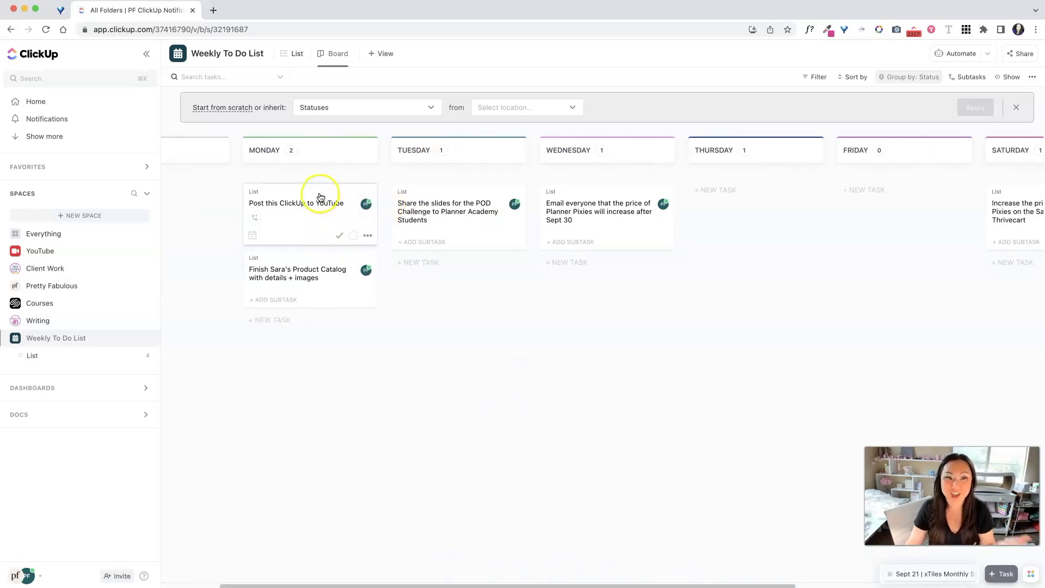
{"action": "left_click_drag", "start_coordinate": [326, 203], "coordinate": [436, 273]}
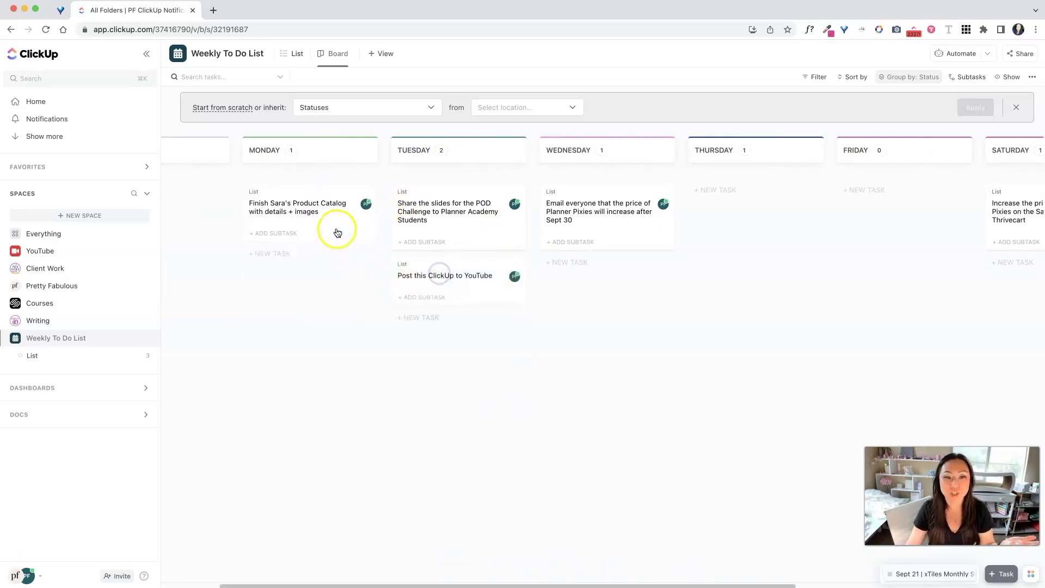
{"action": "left_click_drag", "start_coordinate": [327, 203], "coordinate": [480, 343]}
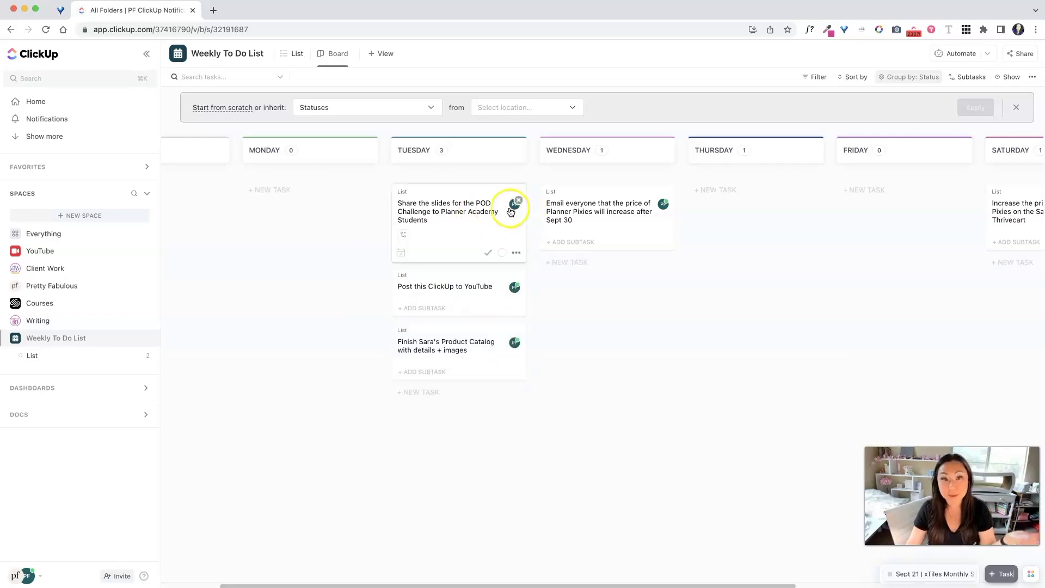
- Reschedule the POD Challenge slides task from TUESDAY to THURSDAY and the product catalog task to FRIDAY
{"action": "left_click_drag", "start_coordinate": [513, 208], "coordinate": [769, 215]}
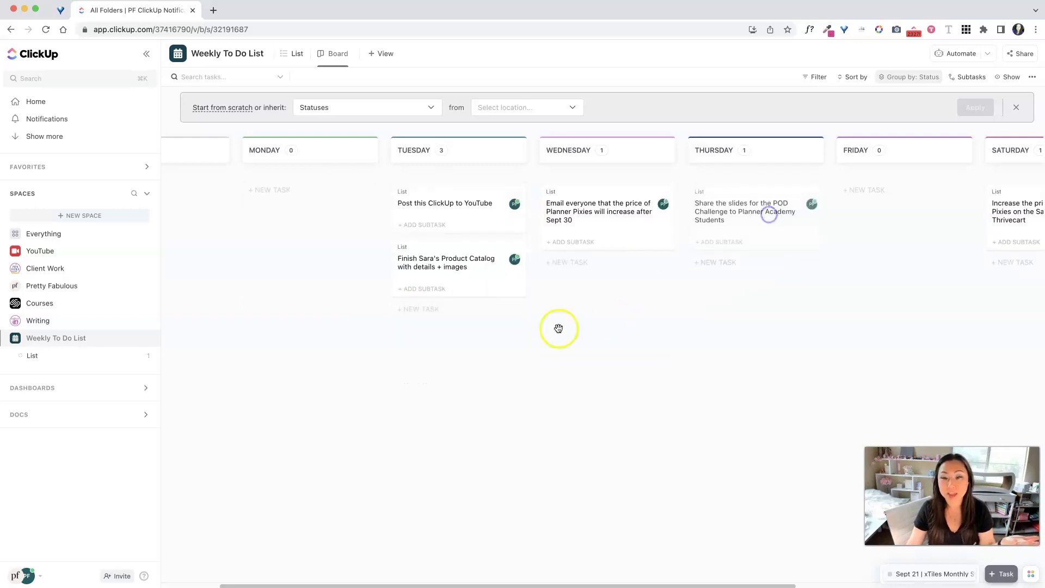
{"action": "left_click", "coordinate": [655, 230]}
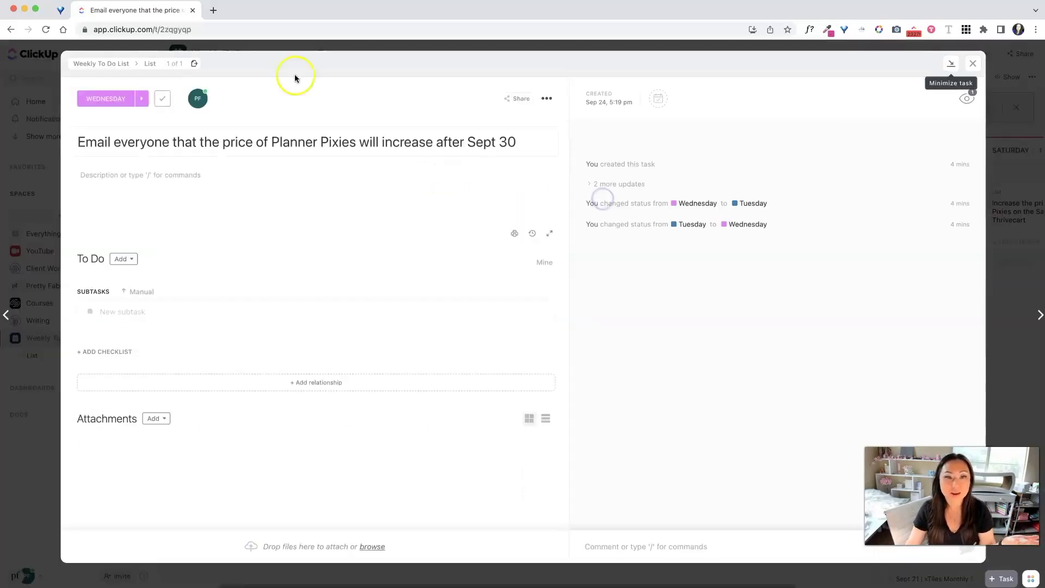
{"action": "left_click", "coordinate": [971, 61]}
{"action": "left_click_drag", "start_coordinate": [476, 257], "coordinate": [926, 217]}
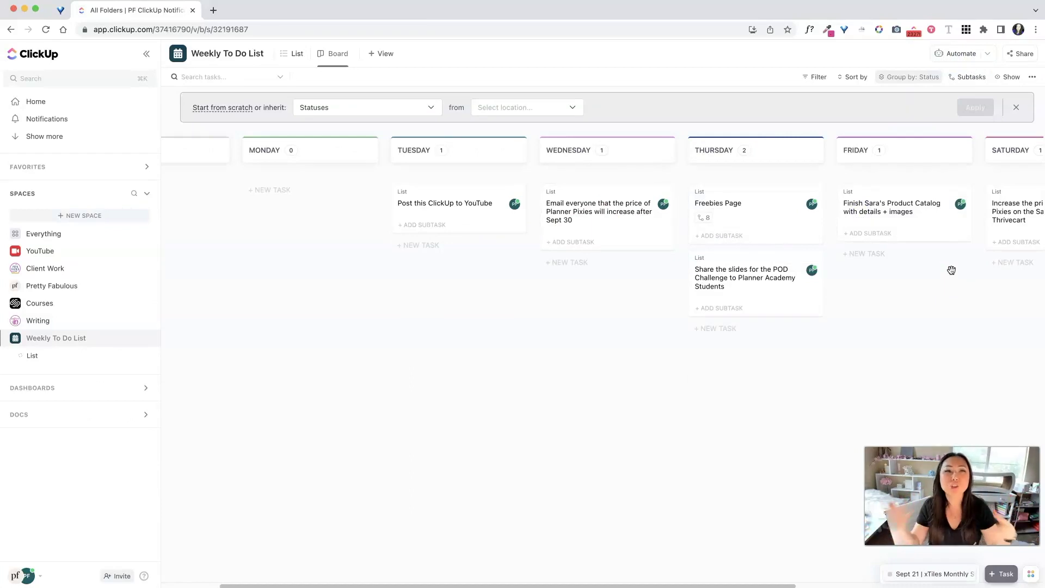
- Check the work overview on Home, and review the day columns of the Weekly To Do List board through COMPLETE
{"action": "left_click", "coordinate": [62, 102]}
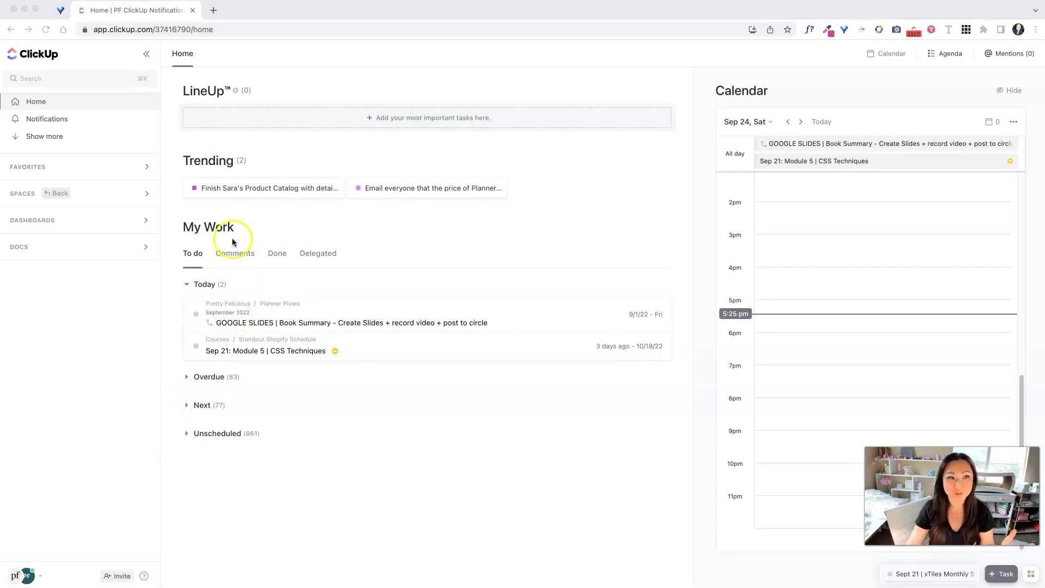
{"action": "left_click", "coordinate": [25, 196]}
{"action": "left_click", "coordinate": [38, 194]}
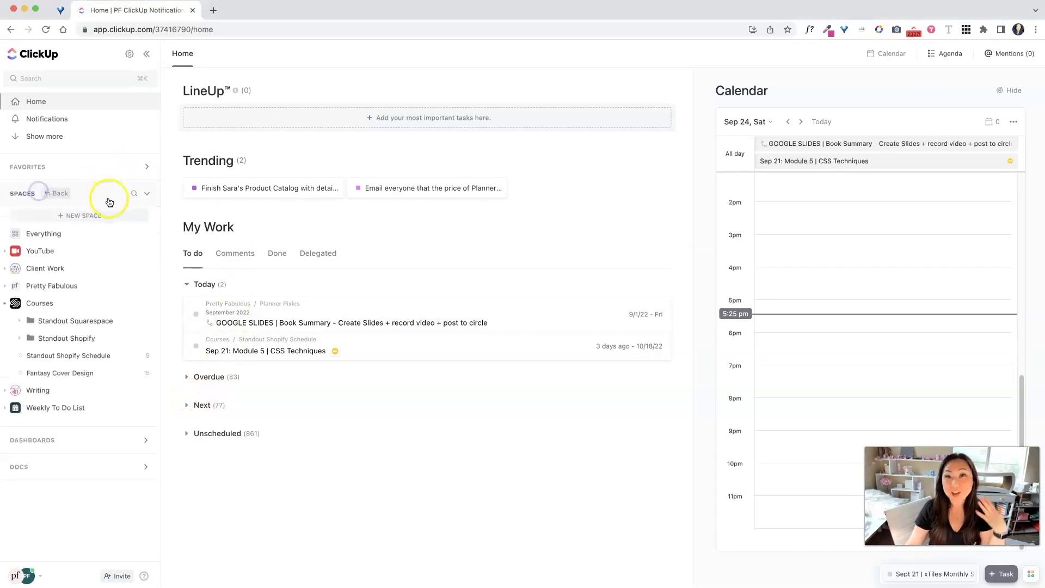
{"action": "left_click", "coordinate": [72, 411]}
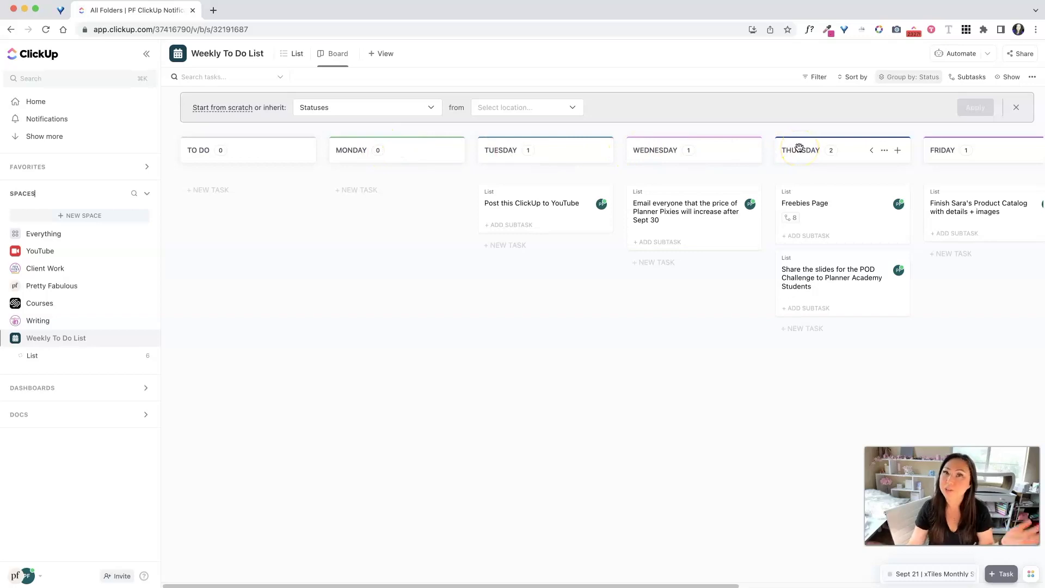
{"action": "left_click_drag", "start_coordinate": [560, 583], "coordinate": [918, 555]}
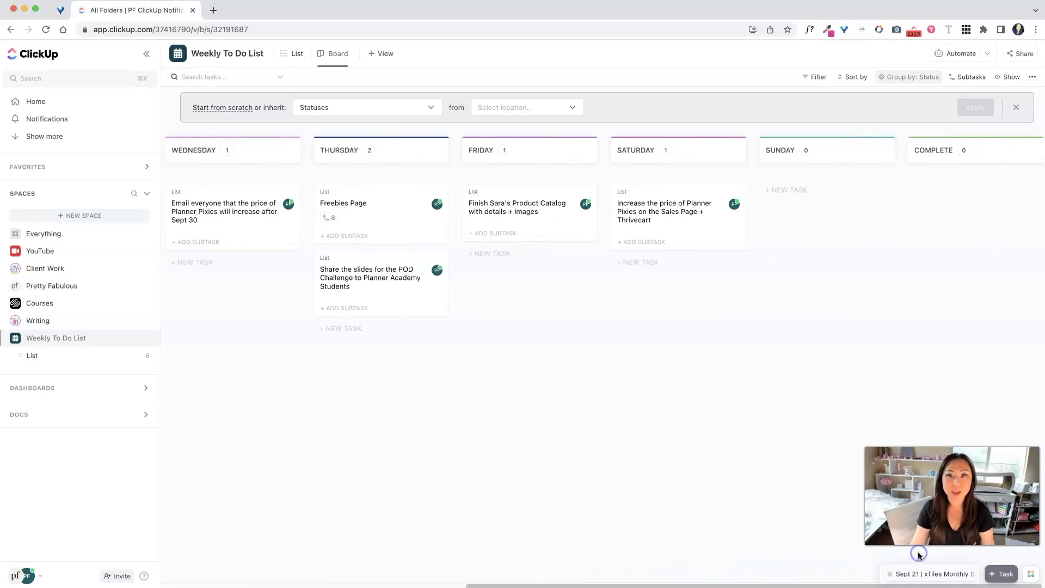